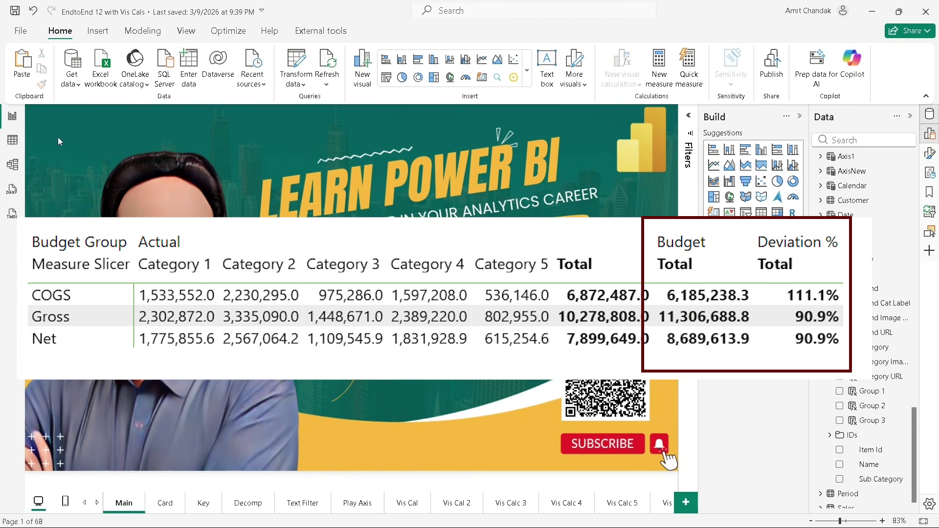
- View the matrices on the report pages Only in GT and Only on Budget in GT
left_click(97, 503)
left_click(98, 503)
left_click(97, 503)
left_click(98, 503)
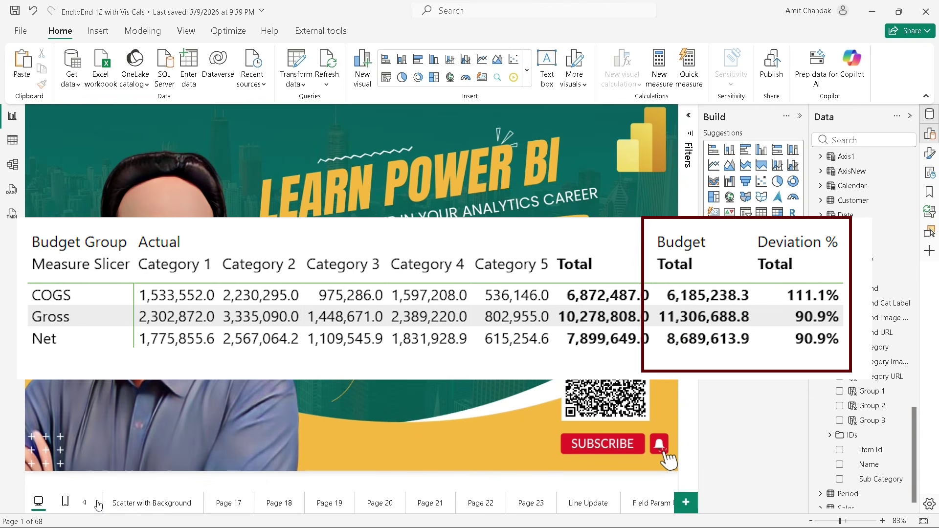
left_click(97, 503)
left_click(97, 502)
left_click(97, 503)
left_click(98, 502)
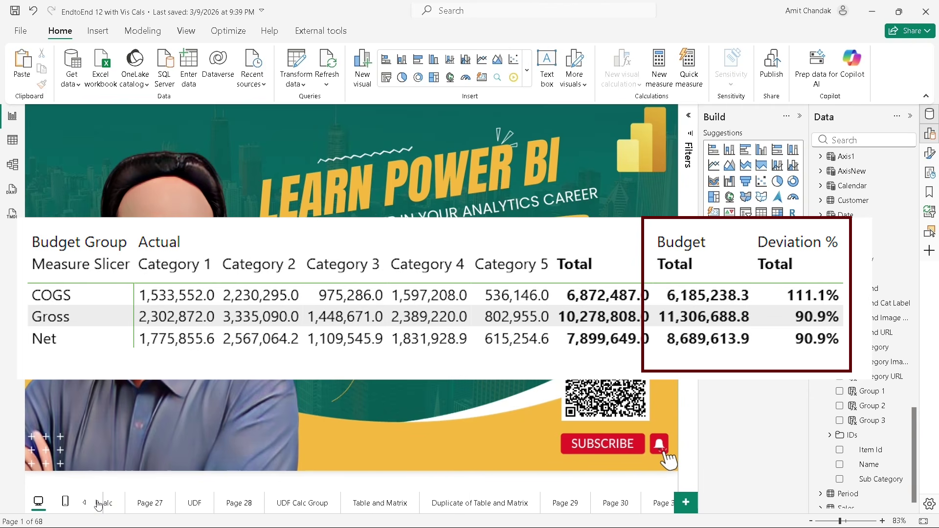
left_click(97, 503)
left_click(97, 503)
left_click(97, 503)
left_click(97, 503)
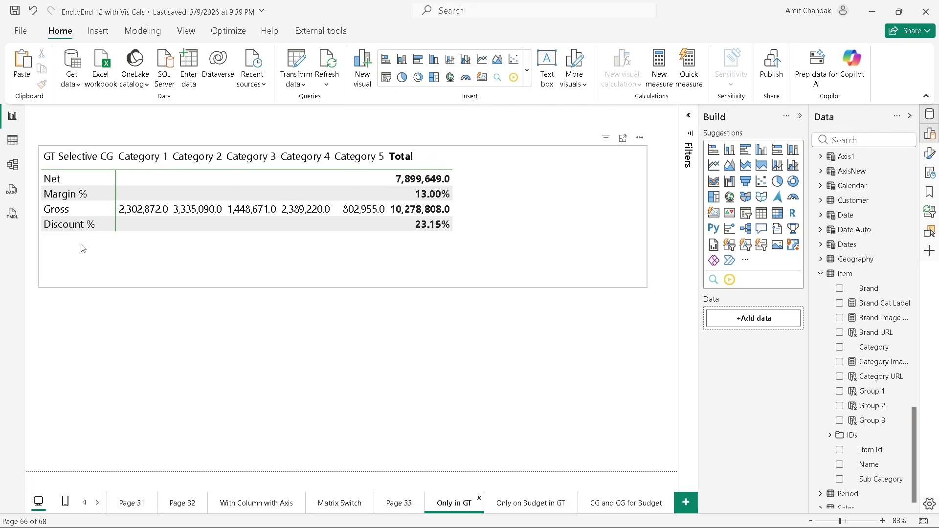
key("ctrl+Page_Down")
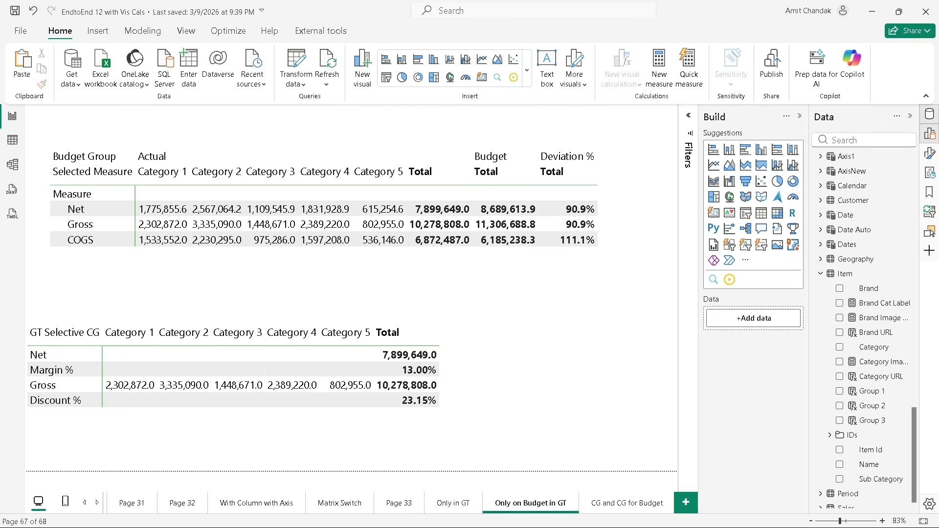
- Switch to the model view, dismiss the open Budget formula and display the precedence order of the calculation groups
left_click(11, 166)
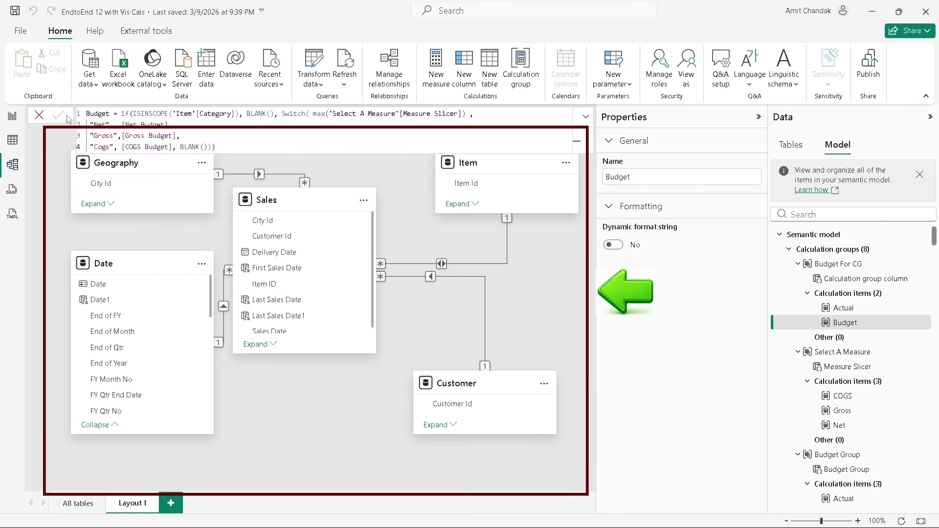
left_click(39, 117)
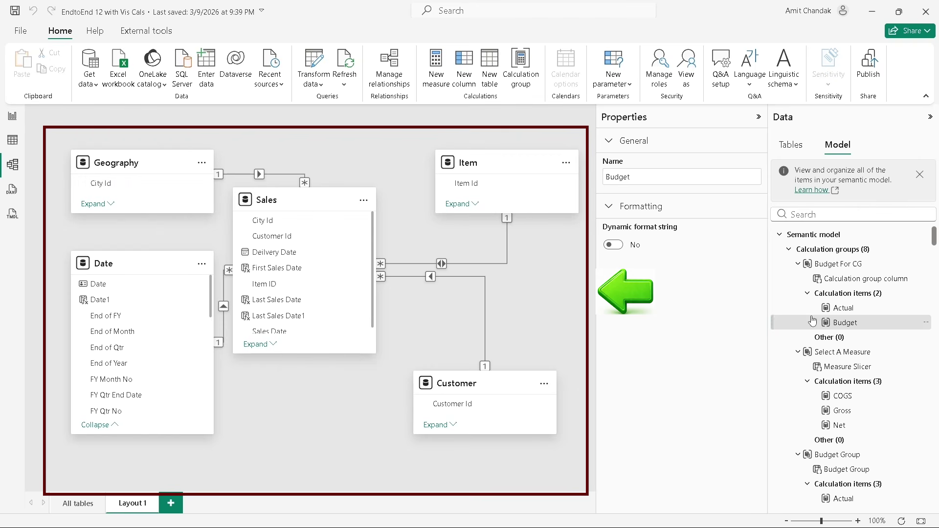
left_click(798, 264)
left_click(831, 249)
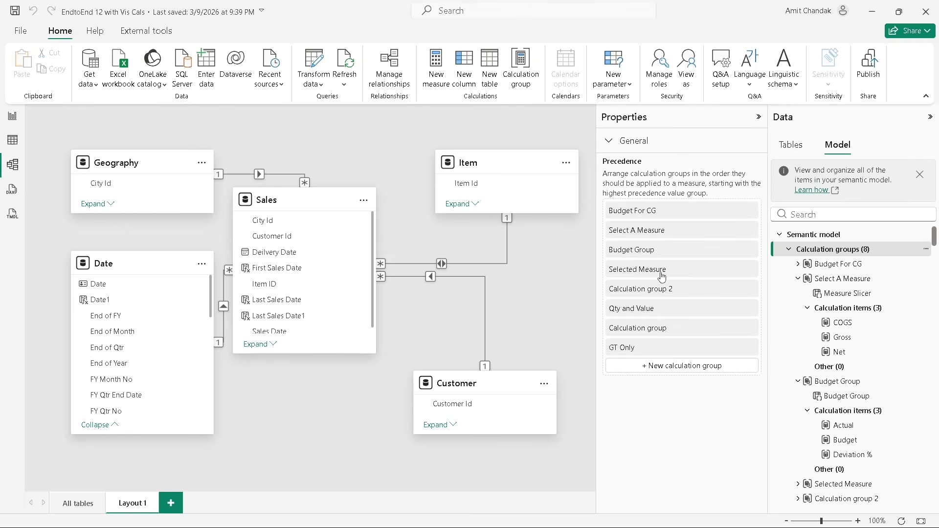
- Examine the Selected Measure calculation group, including its column and the formula of its Measure calculation item
scroll(846, 373, "down", 3)
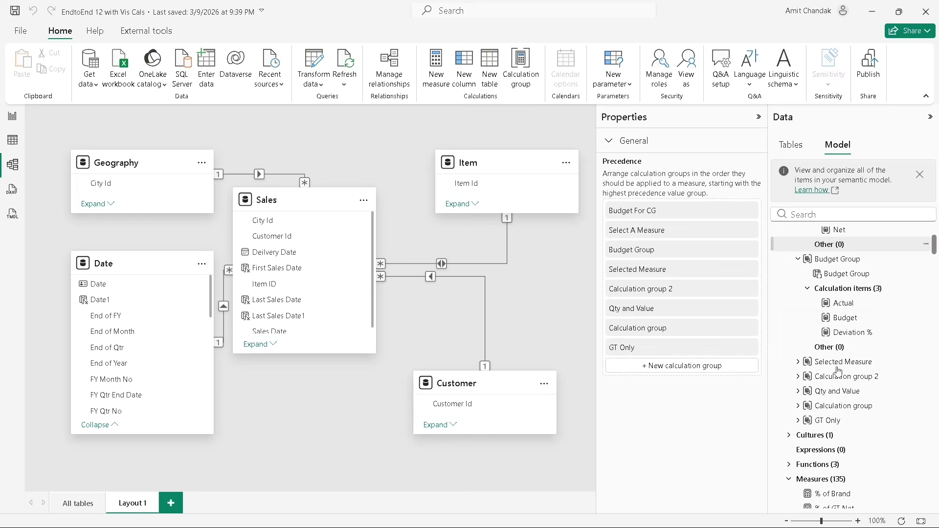
left_click(798, 362)
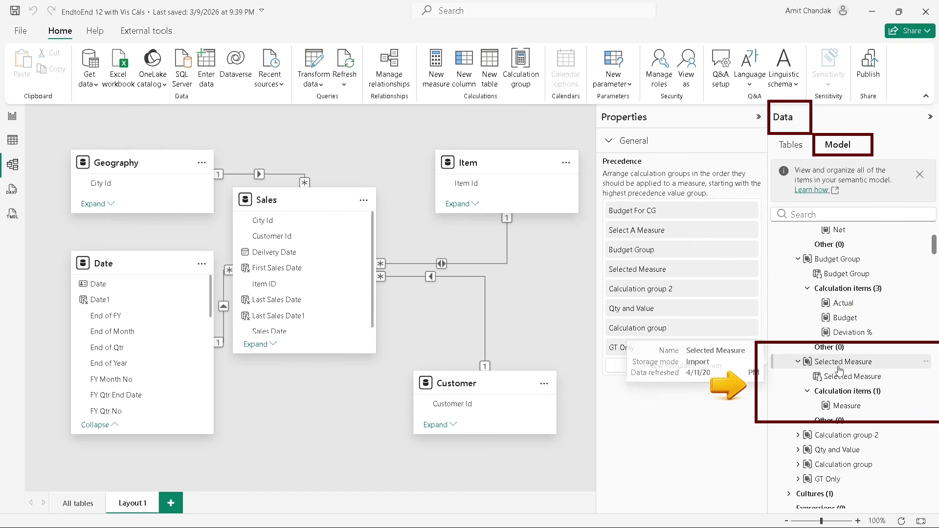
left_click(842, 378)
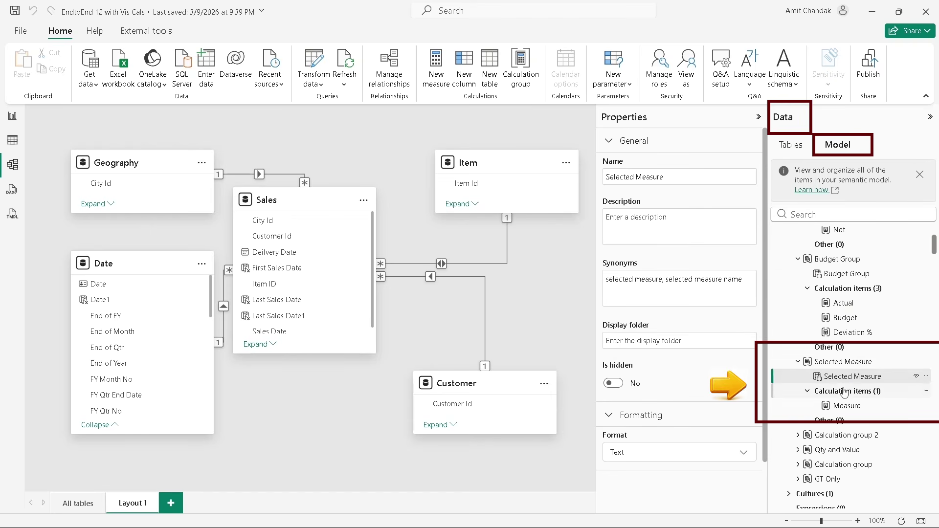
left_click(845, 405)
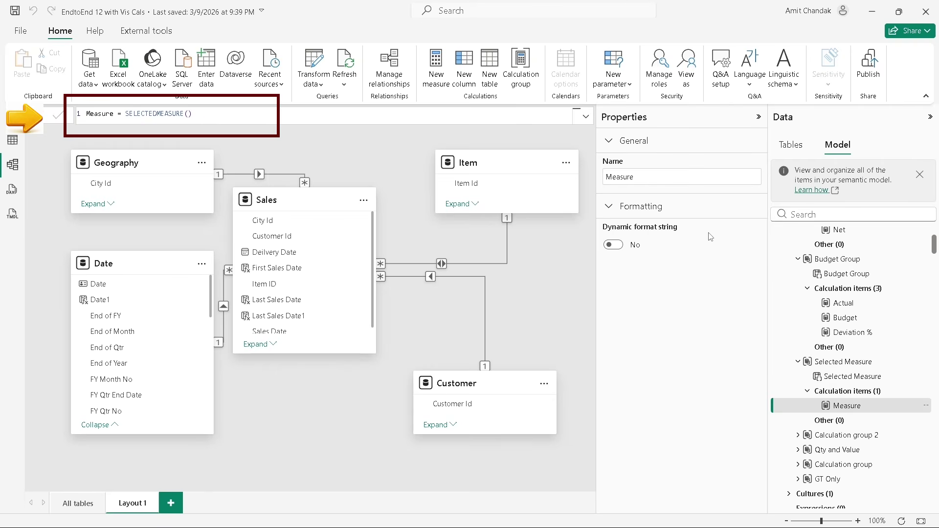
- Create a new calculation group and name its calculation item Actual, defined as SELECTEDMEASURE()
scroll(845, 255, "up", 5)
left_click(845, 254)
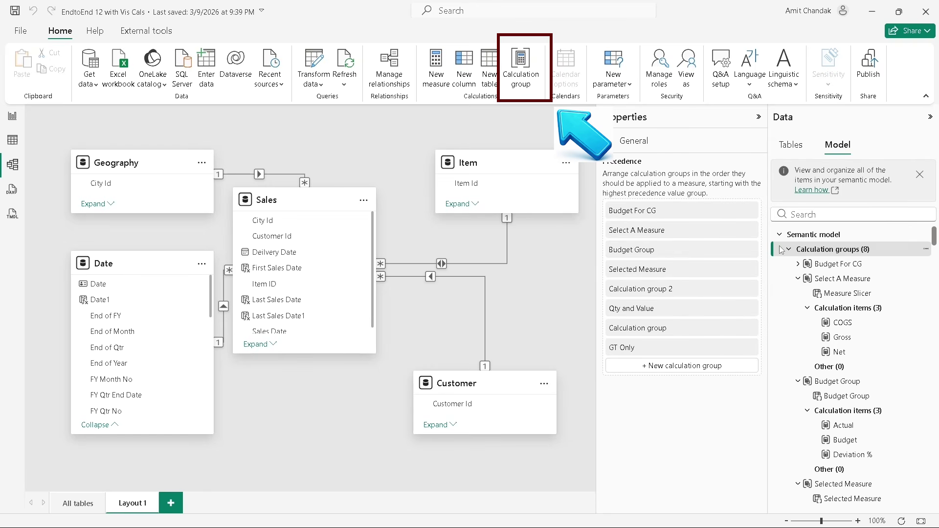
left_click(681, 365)
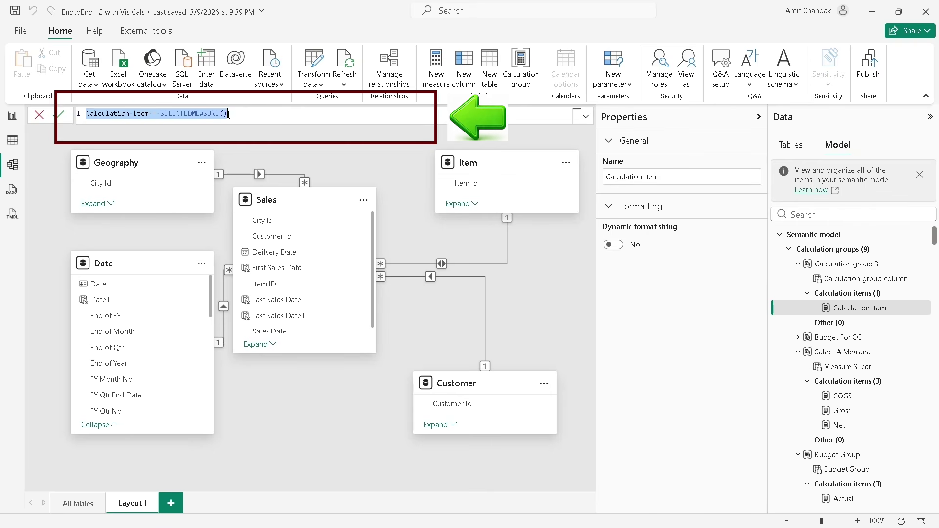
left_click(149, 114)
left_click_drag(153, 114, 31, 112)
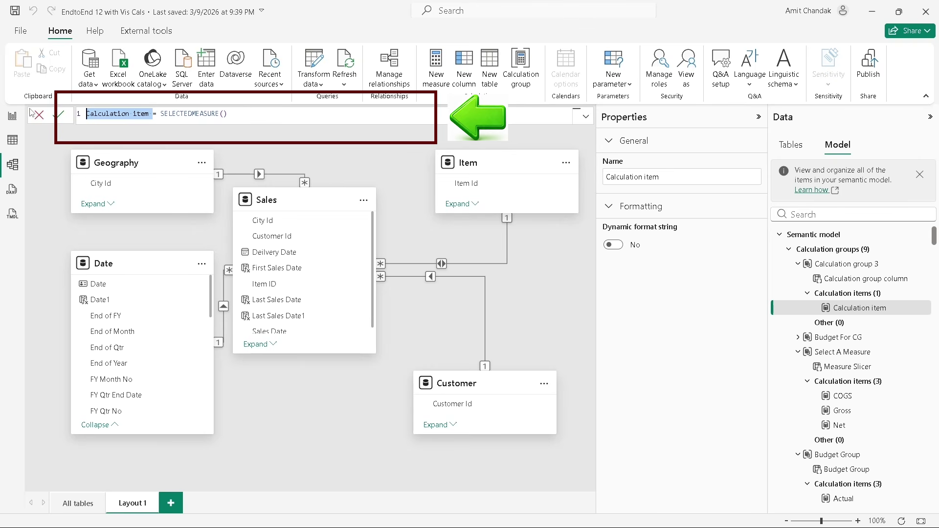
type("Actual")
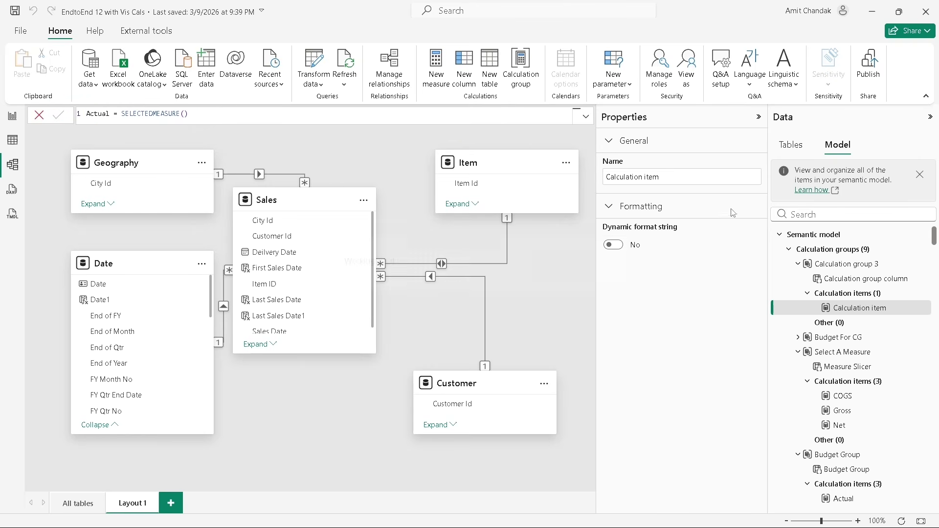
key("Return")
- Rename the new calculation group as New Calc
left_click(847, 269)
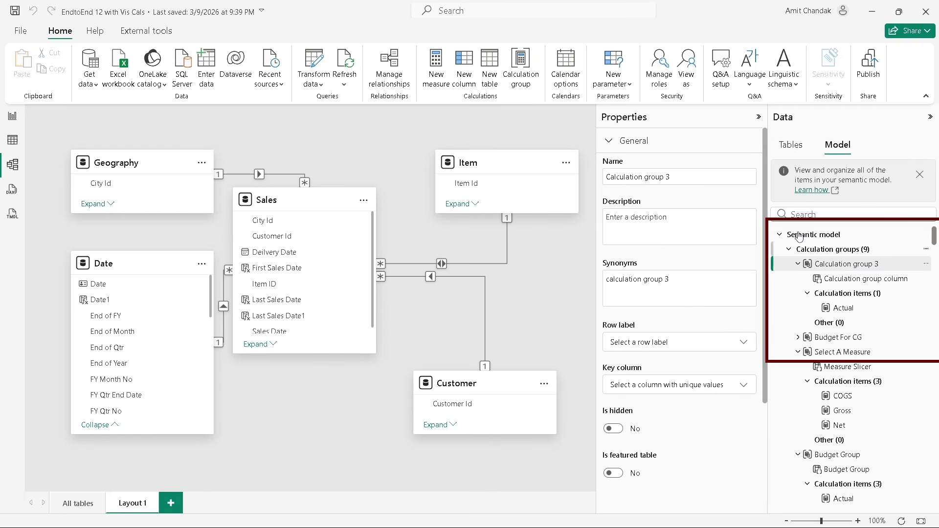
left_click(692, 178)
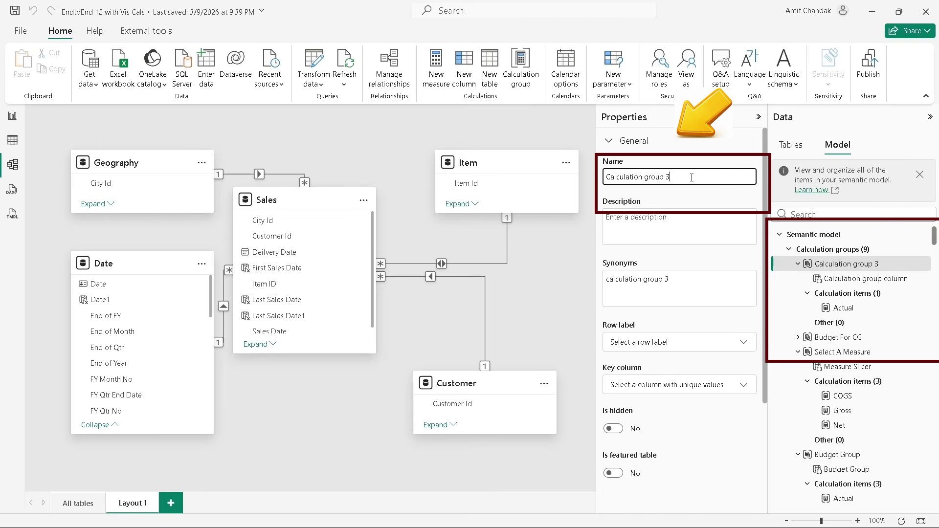
key("ctrl+a")
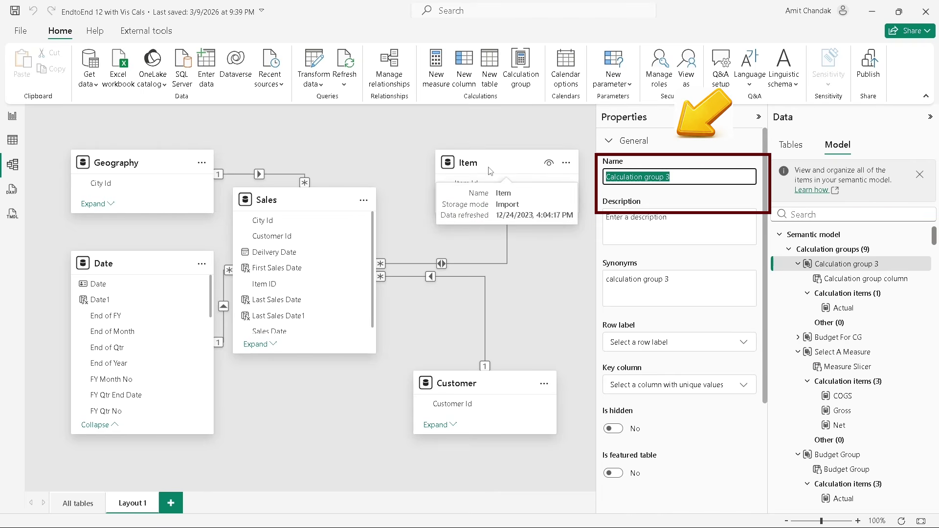
type("New Calc")
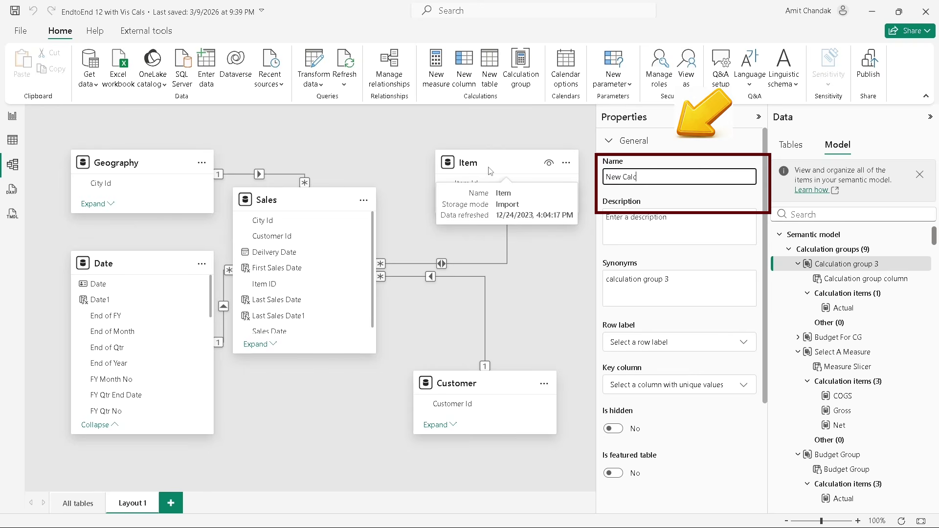
key("Return")
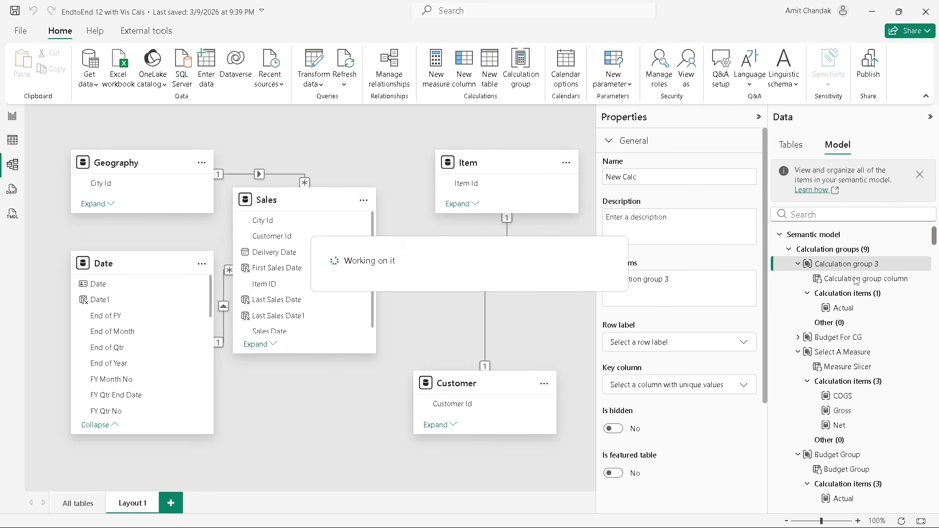
- Display the calculation item order of the New Calc group, where further calculation items can be added
left_click(808, 294)
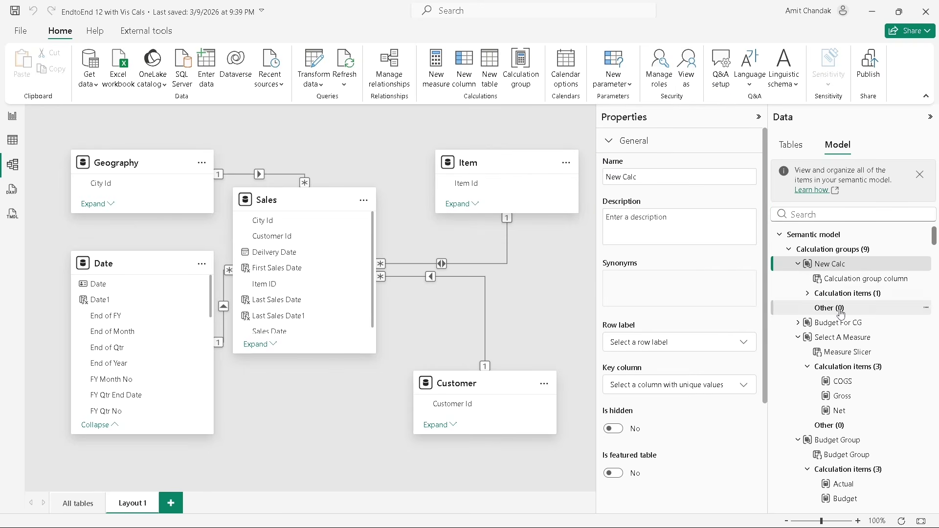
left_click(807, 294)
left_click(831, 294)
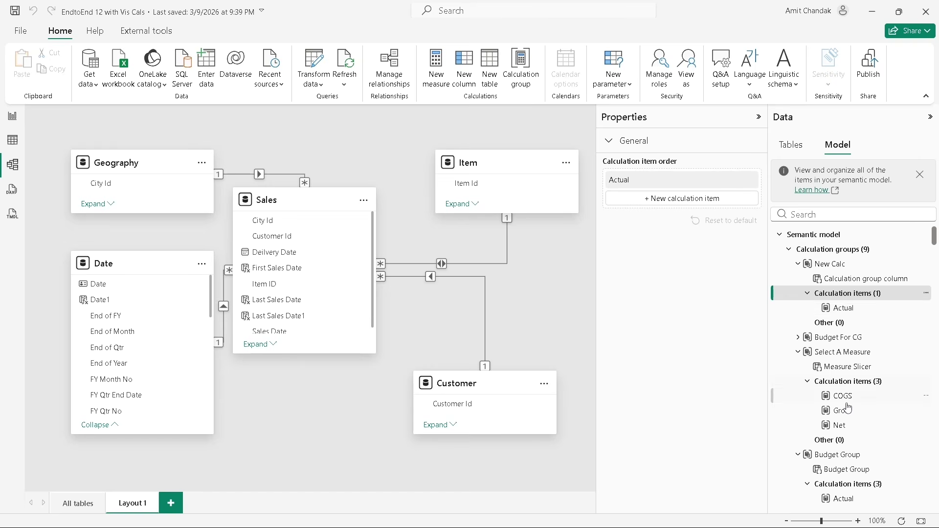
- Look through the existing calculation groups and display the properties and calculation item order of Budget Group
scroll(847, 401, "down", 1)
scroll(847, 401, "down", 2)
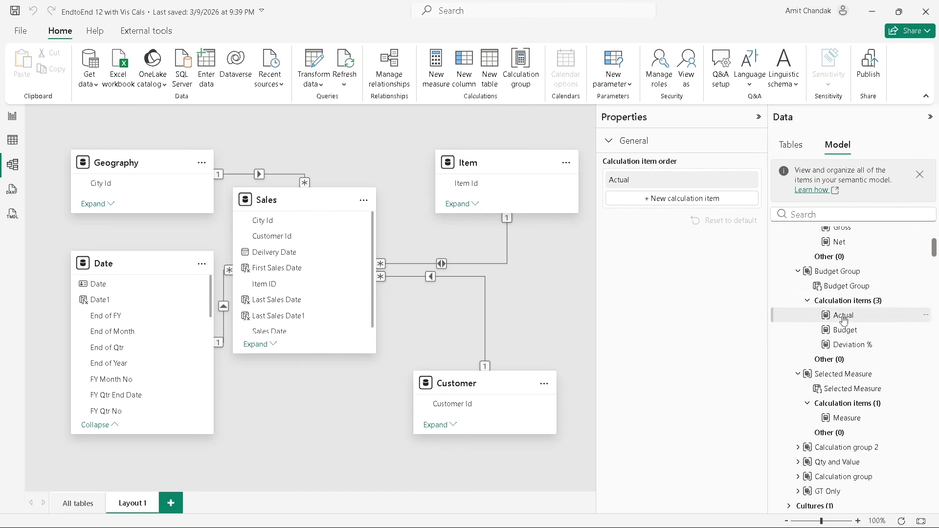
scroll(844, 309, "up", 3)
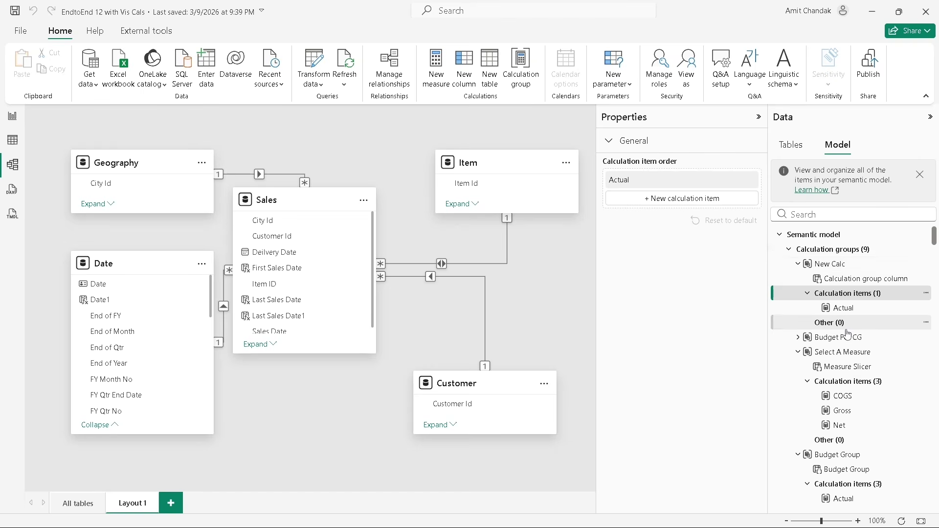
scroll(846, 323, "down", 3)
scroll(847, 334, "down", 3)
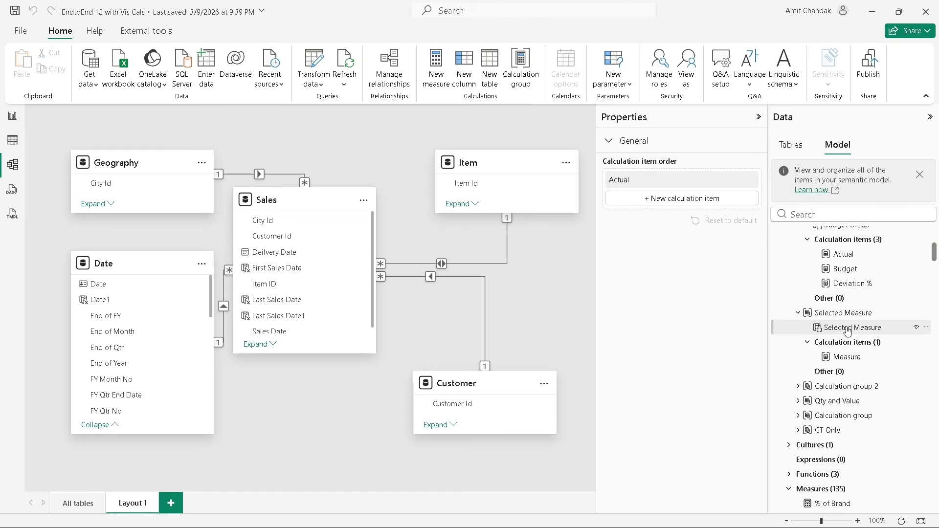
scroll(848, 330, "down", 2)
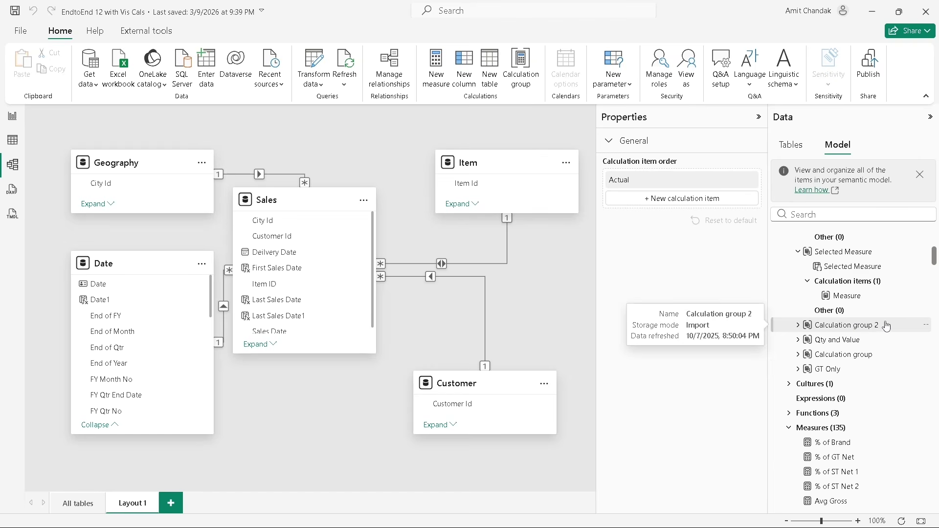
scroll(885, 327, "up", 5)
scroll(802, 333, "up", 2)
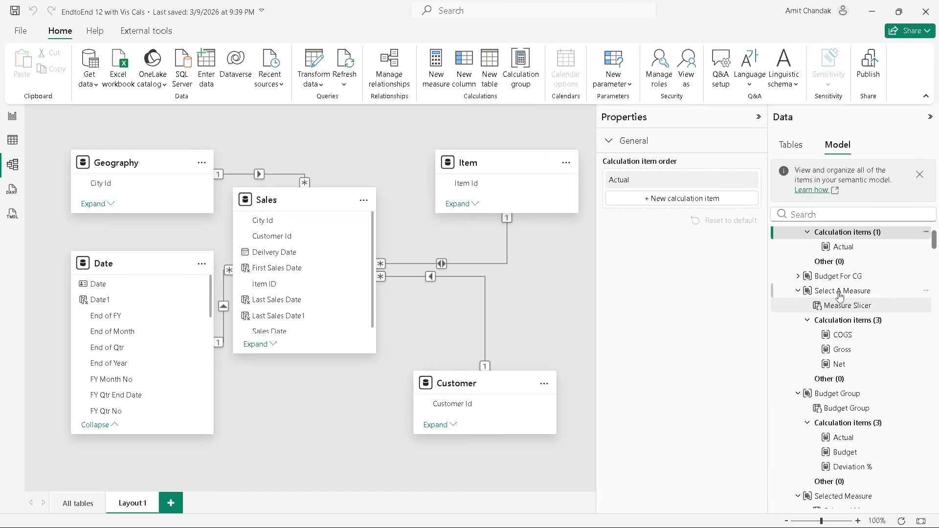
left_click(824, 393)
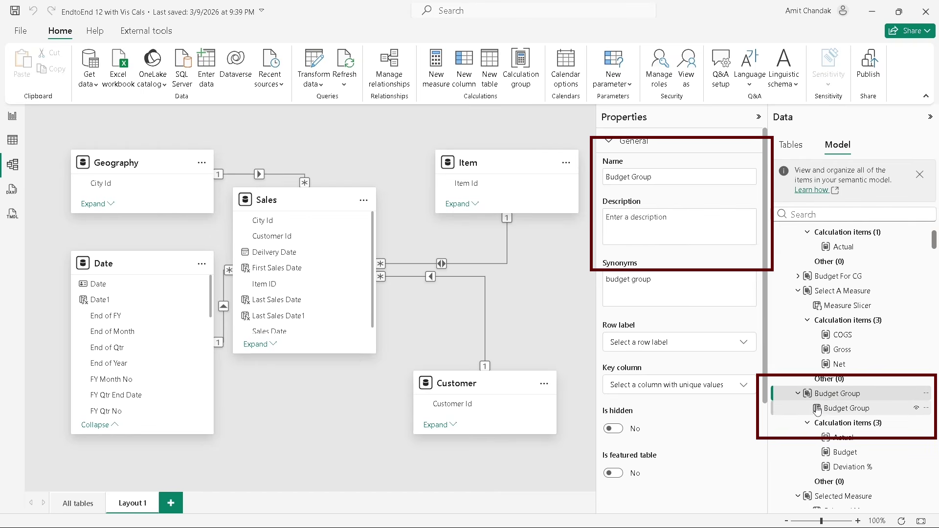
left_click(844, 423)
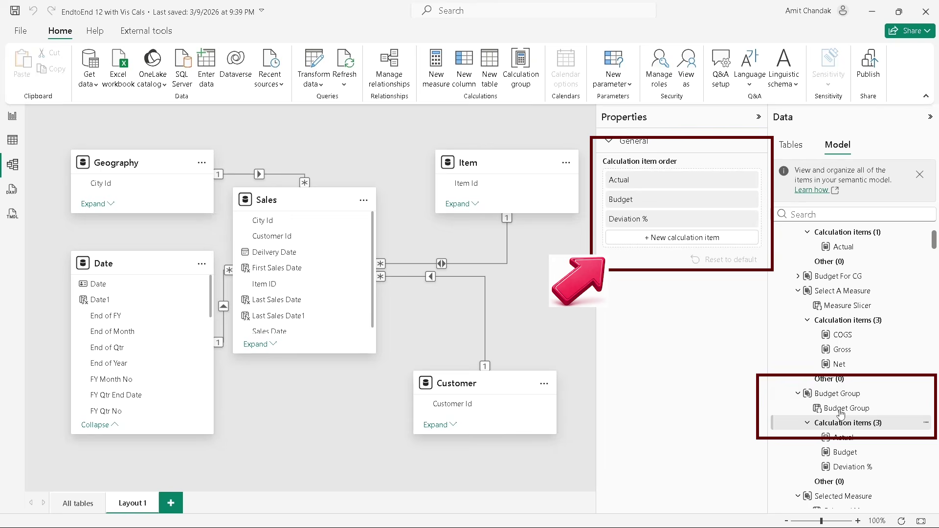
- Examine the DAX formulas of the Actual, Budget and Deviation % calculation items in Budget Group
left_click(843, 437)
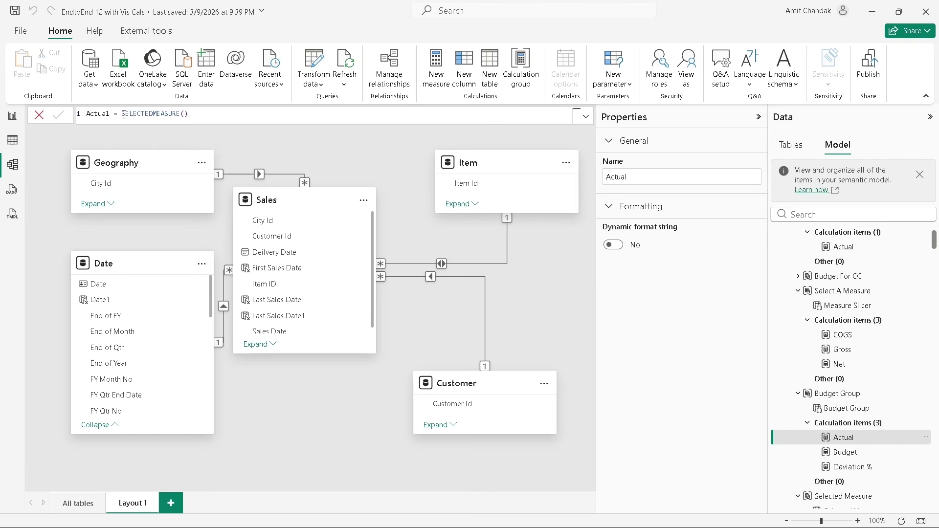
left_click_drag(123, 115, 216, 115)
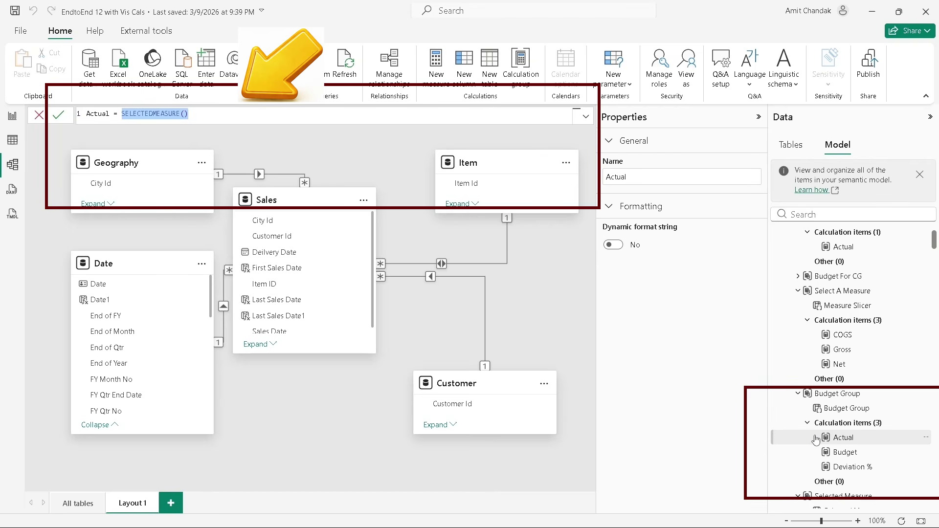
left_click(846, 451)
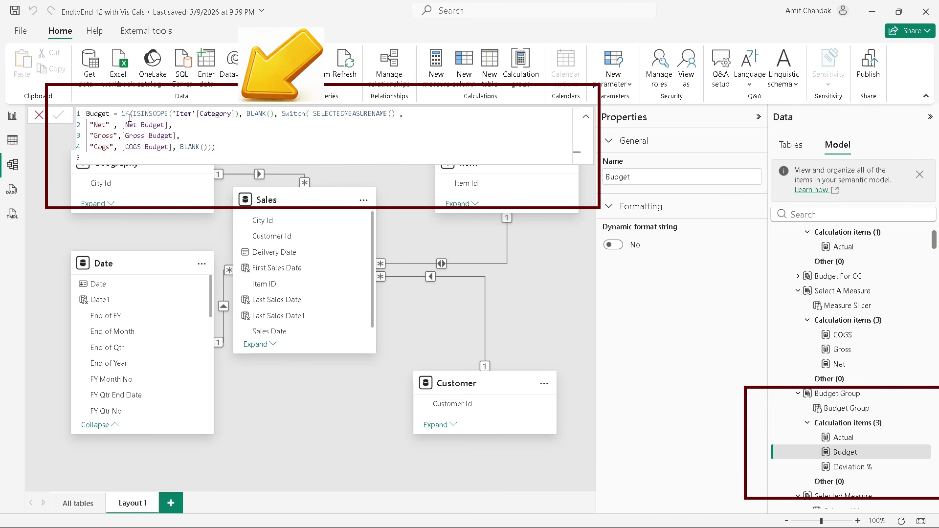
left_click_drag(129, 116, 276, 115)
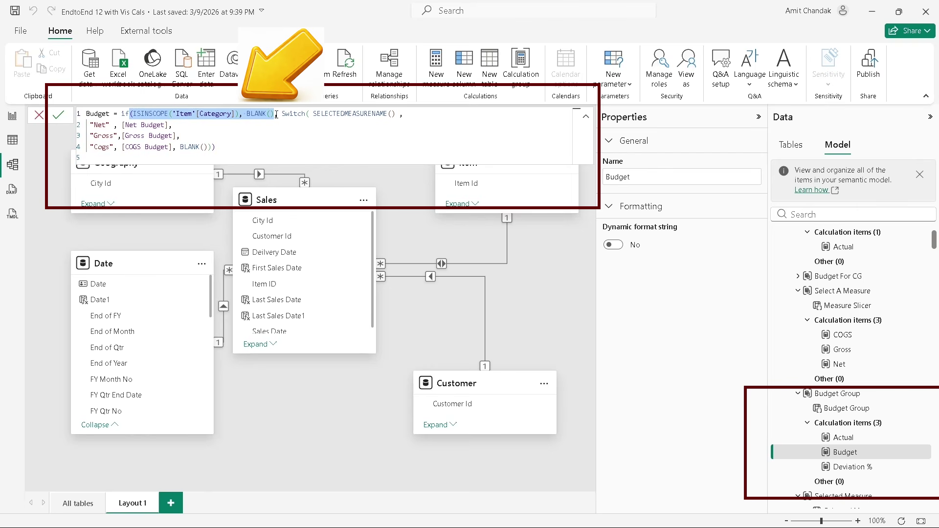
type(",")
left_click_drag(282, 113, 416, 112)
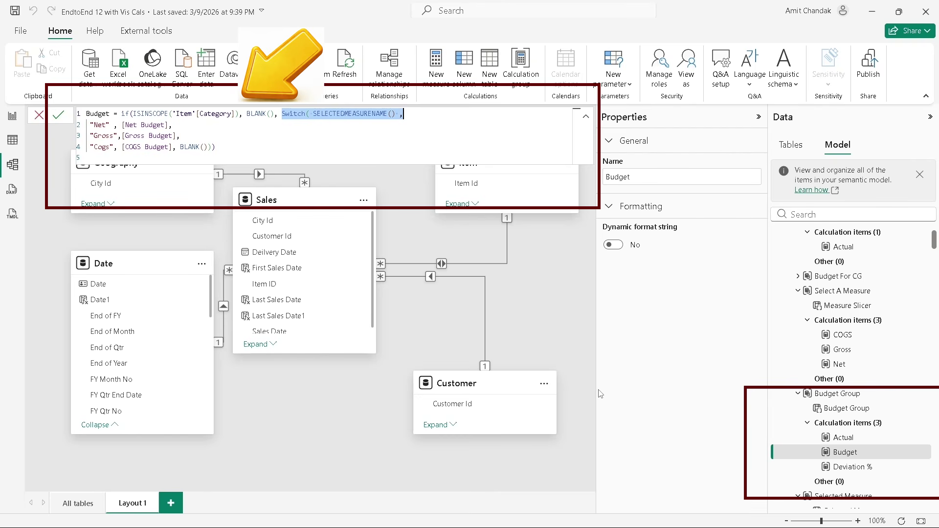
left_click(851, 466)
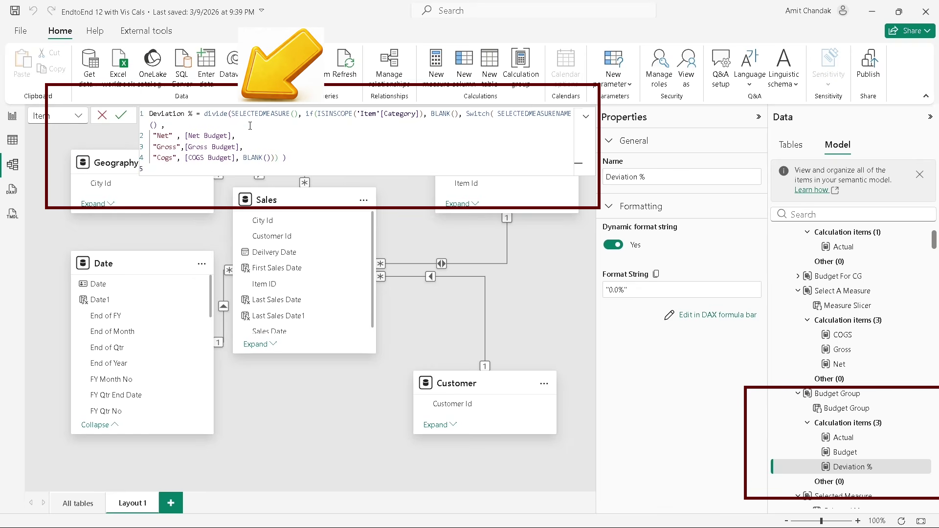
- Examine the budget expression in the Deviation % formula, from the ISINSCOPE check on Category through the SWITCH on the selected measure's name
left_click_drag(297, 115, 189, 115)
left_click_drag(305, 115, 313, 168)
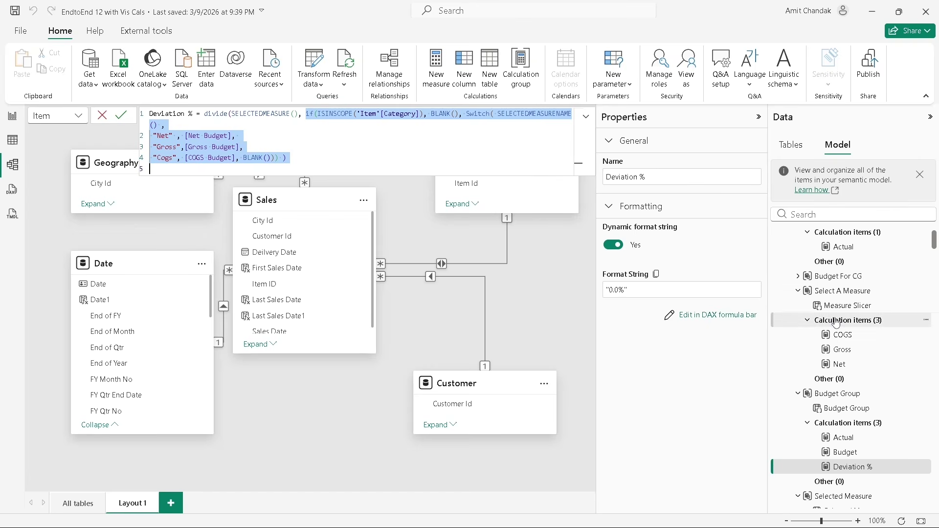
scroll(831, 310, "up", 2)
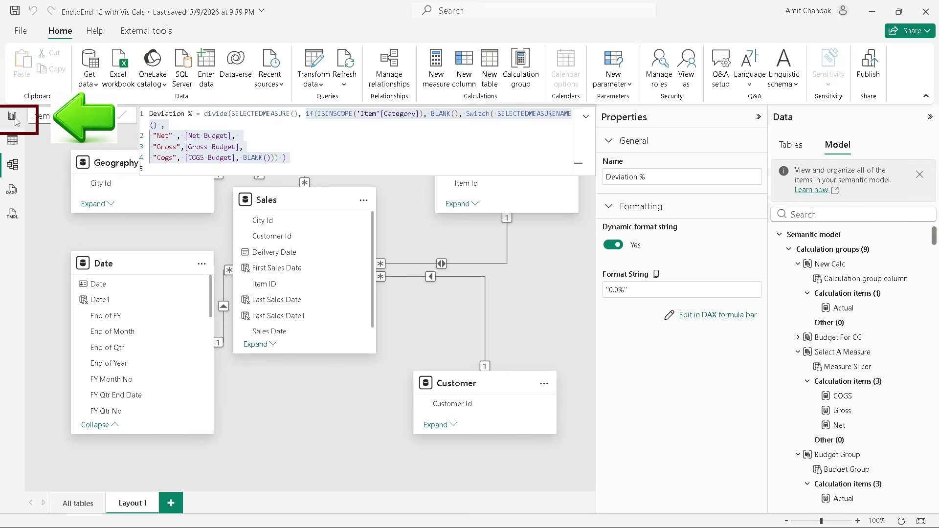
- Add a new report page and insert an enlarged blank matrix visual across most of its width
left_click(15, 121)
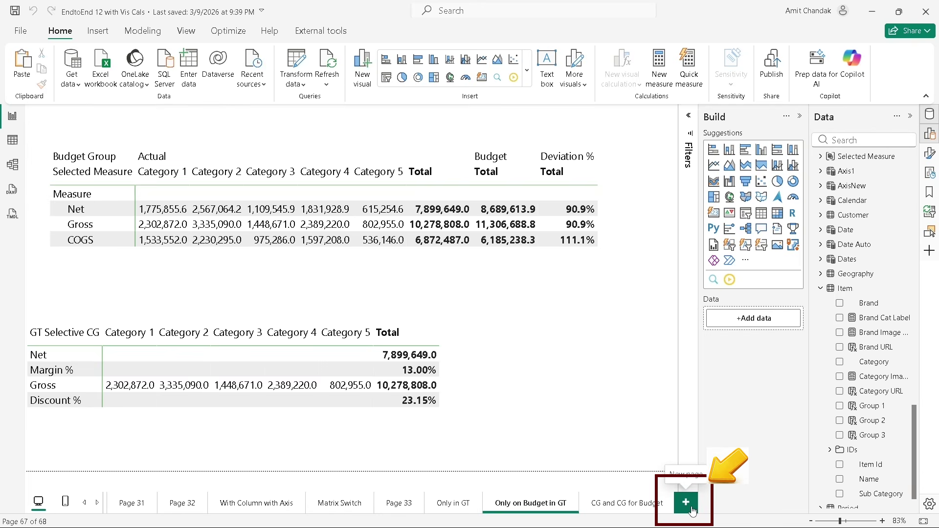
left_click(692, 508)
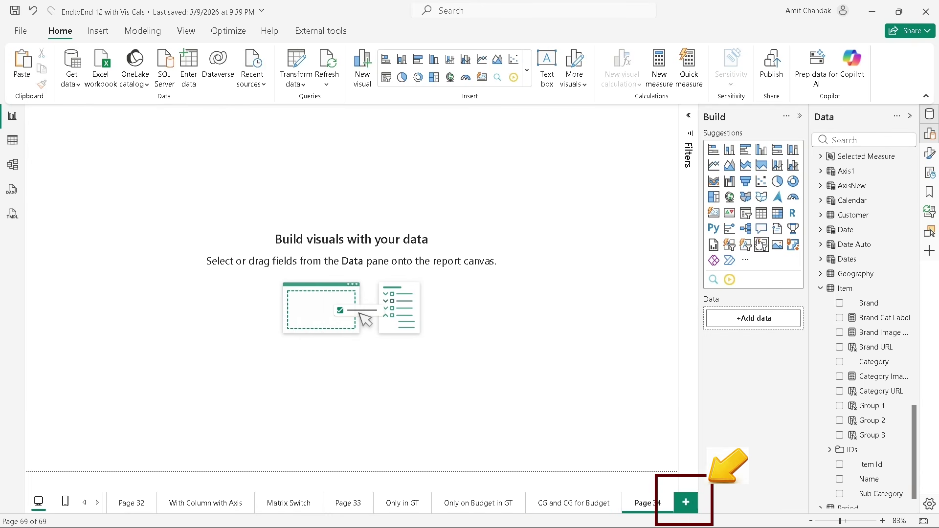
left_click(777, 213)
left_click_drag(132, 225, 658, 406)
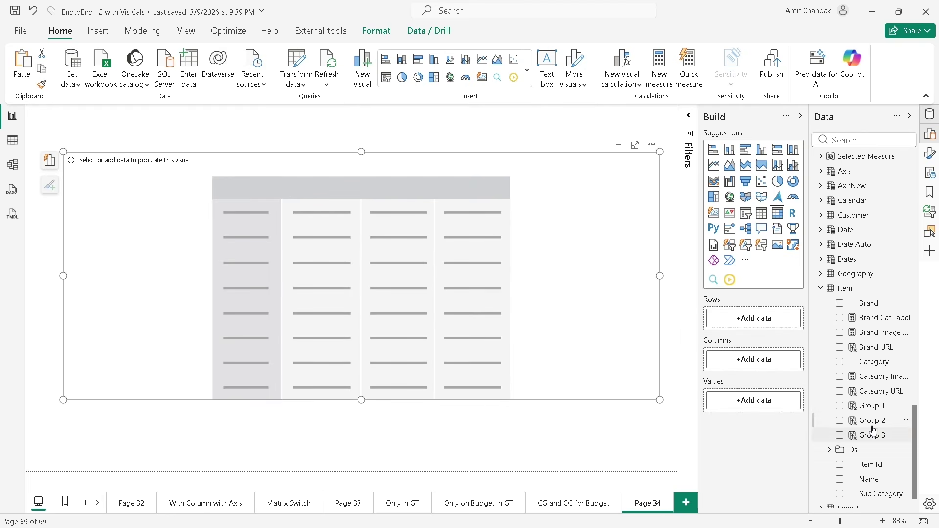
- Put the Item table's Category field on the matrix columns and the Selected Measure calculation group column on the rows
scroll(871, 417, "down", 1)
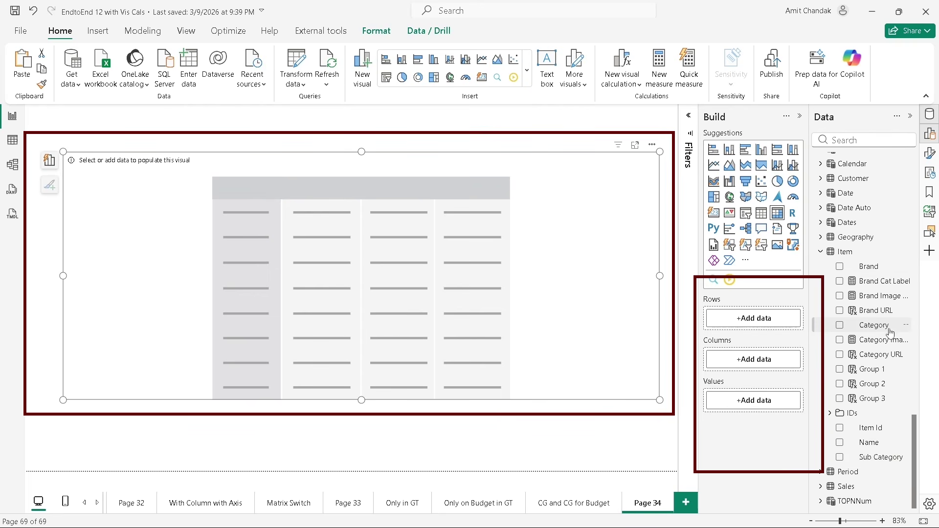
left_click_drag(873, 326, 758, 364)
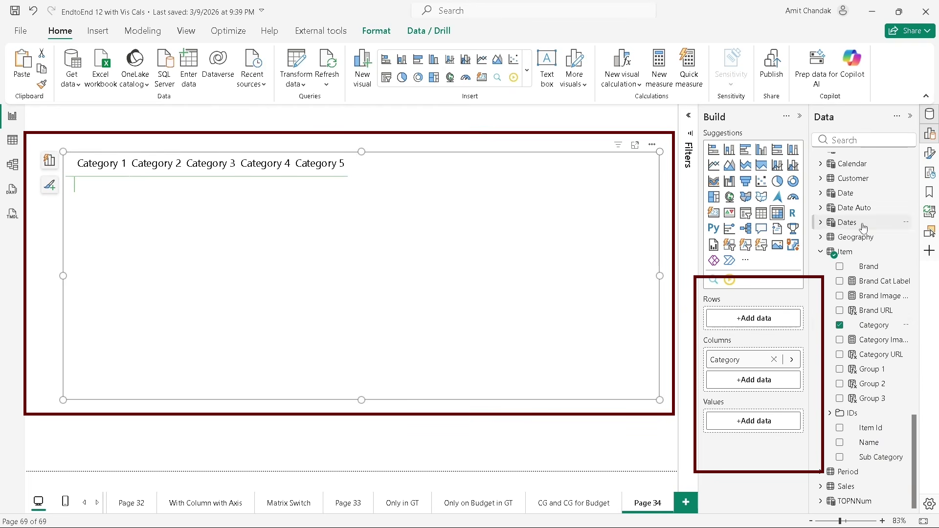
scroll(874, 230, "up", 3)
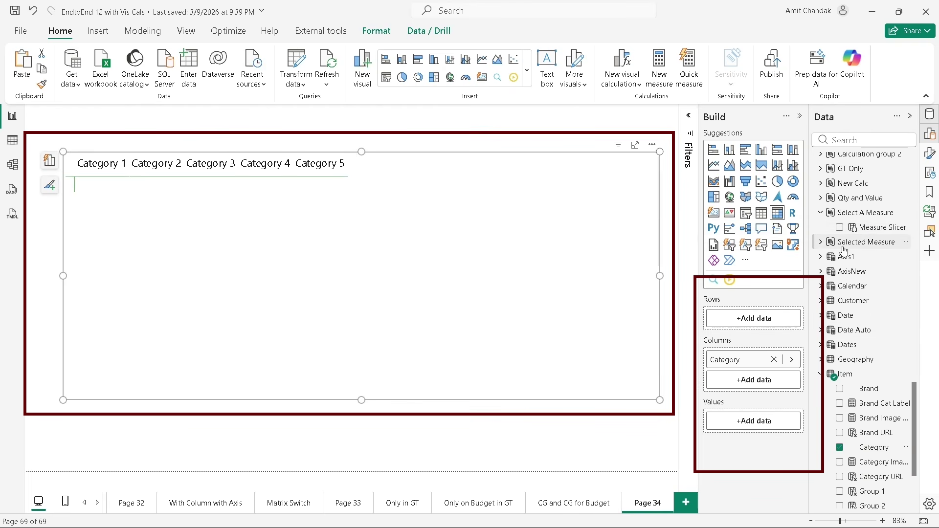
left_click(821, 242)
left_click_drag(874, 264, 764, 320)
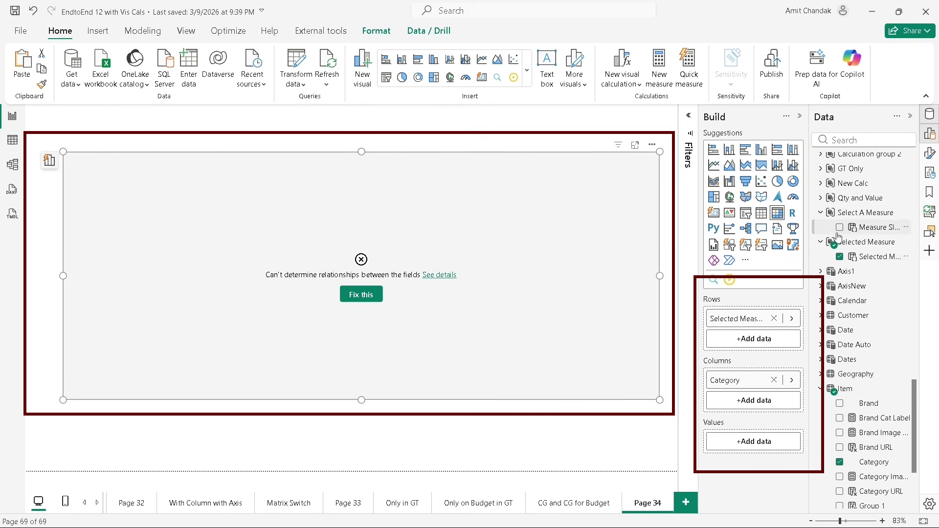
- Add the base measures Net, Gross and COGS, in that order, as the matrix values
scroll(843, 201, "up", 6)
scroll(851, 211, "up", 6)
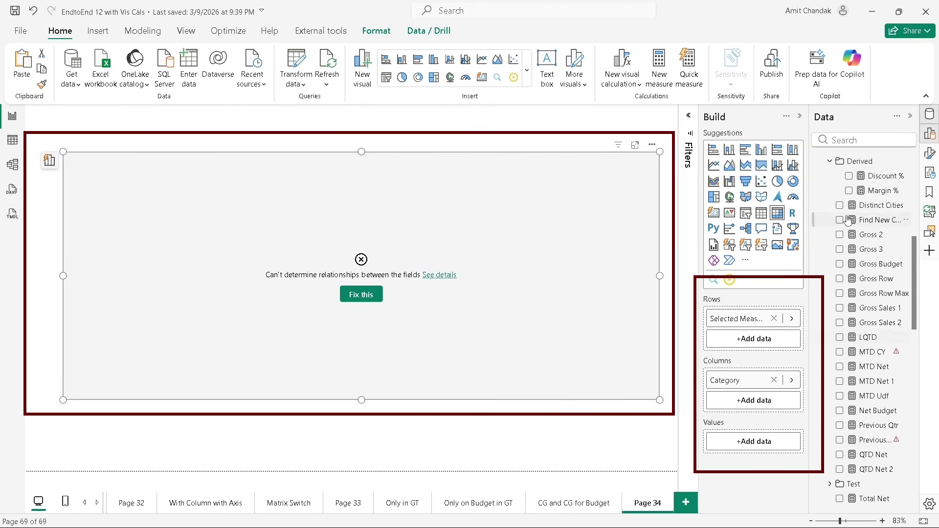
scroll(868, 220, "up", 5)
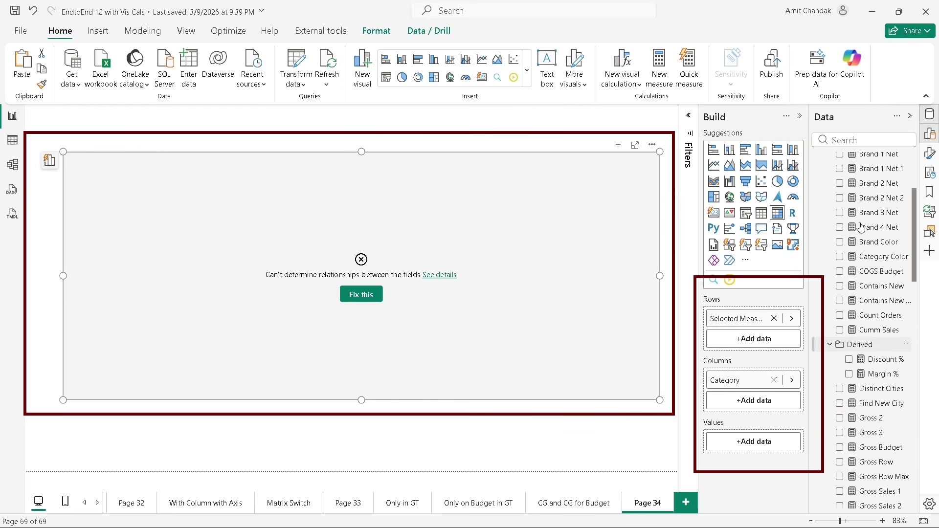
left_click_drag(873, 262, 759, 443)
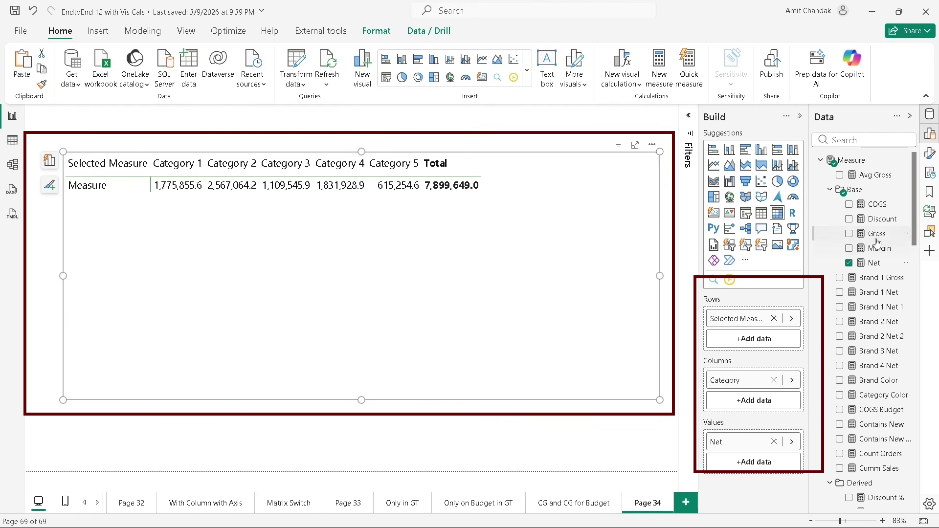
left_click_drag(877, 234, 763, 476)
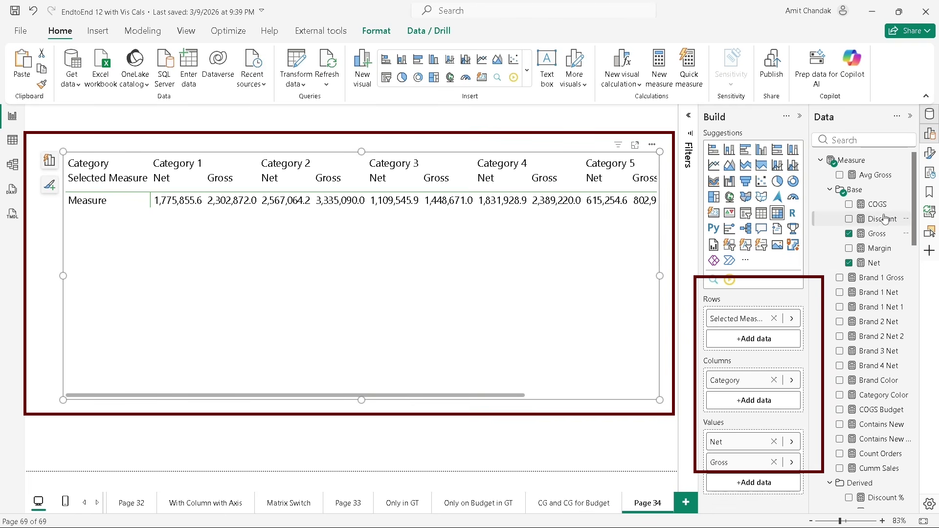
left_click_drag(876, 204, 737, 481)
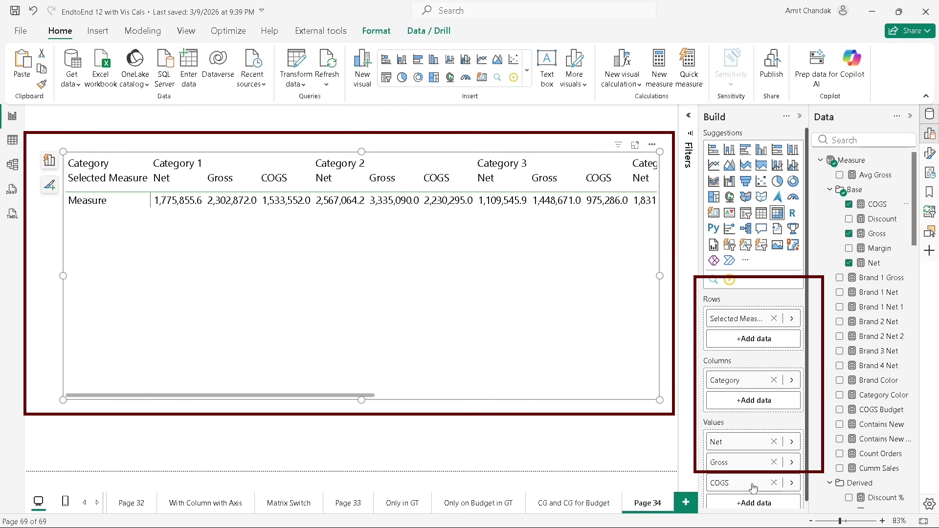
- Turn on the matrix formatting option that switches values to rows, then clear the format search
left_click(931, 154)
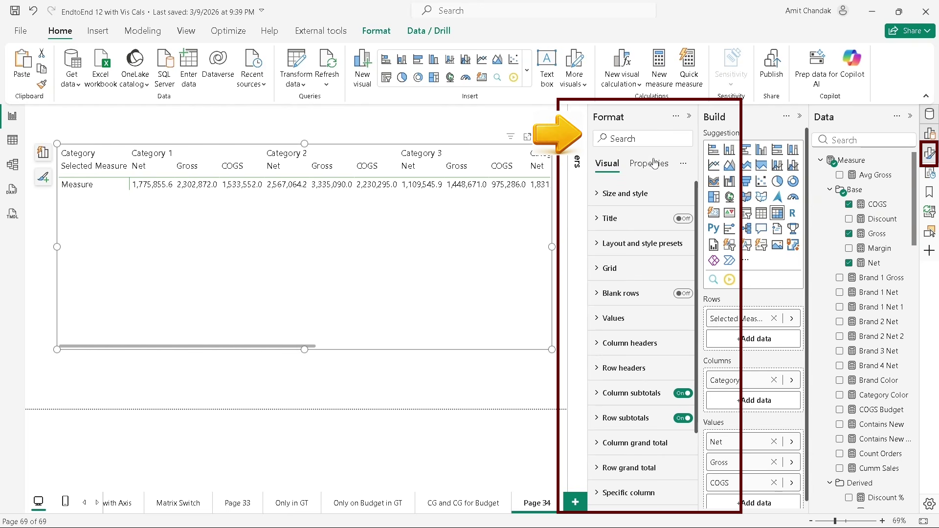
type("swi")
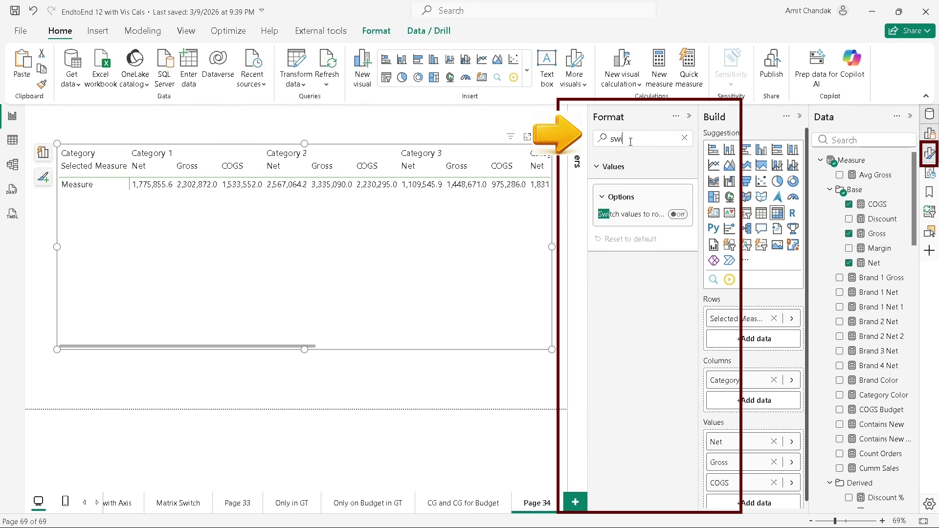
left_click(680, 215)
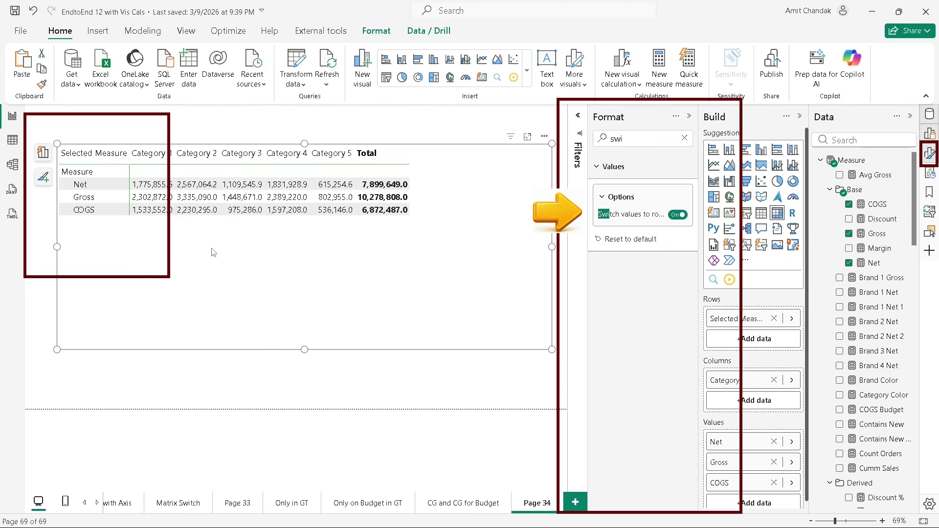
left_click(684, 138)
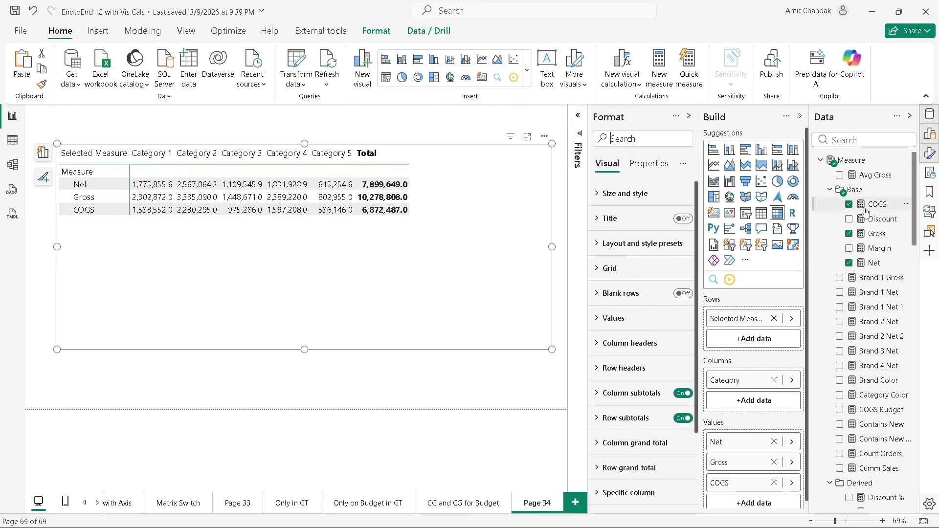
- Add the Budget Group column above Category in the matrix columns and expand all columns down one hierarchy level
scroll(869, 245, "down", 6)
scroll(869, 244, "down", 2)
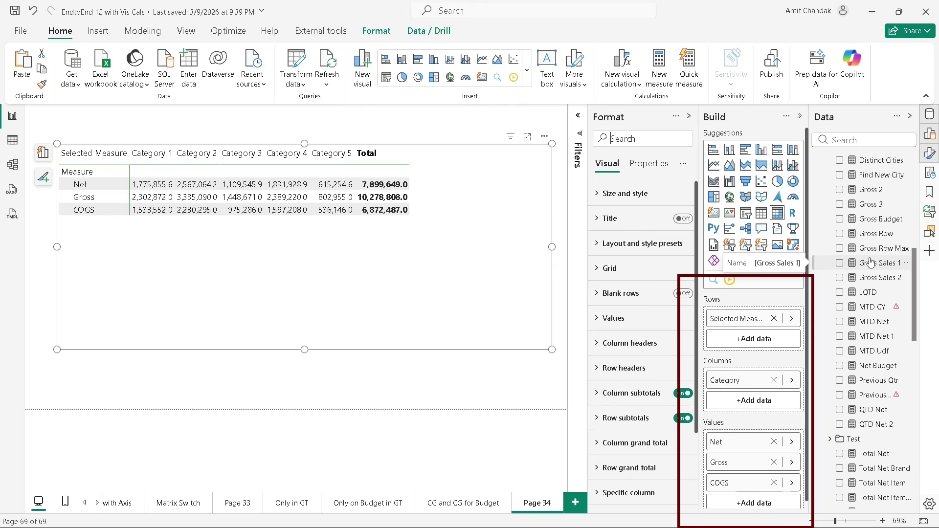
scroll(873, 273, "down", 4)
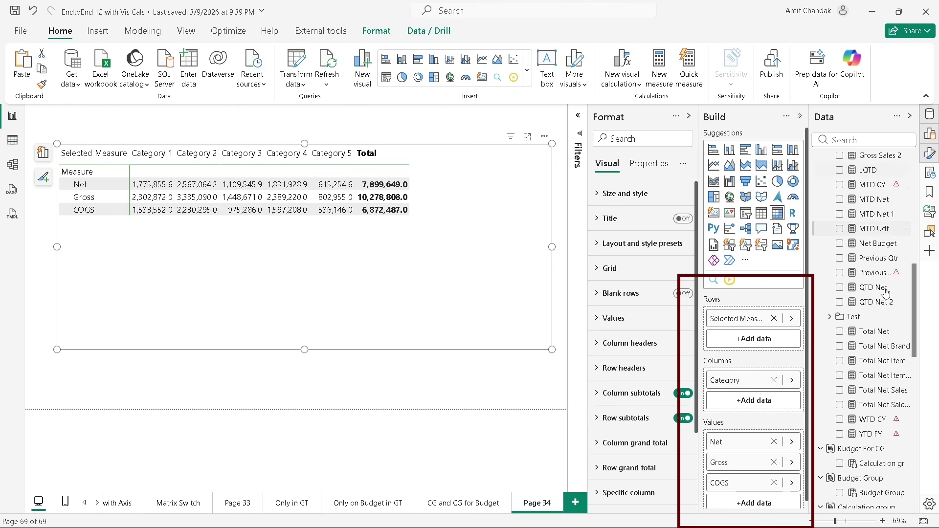
scroll(886, 293, "down", 1)
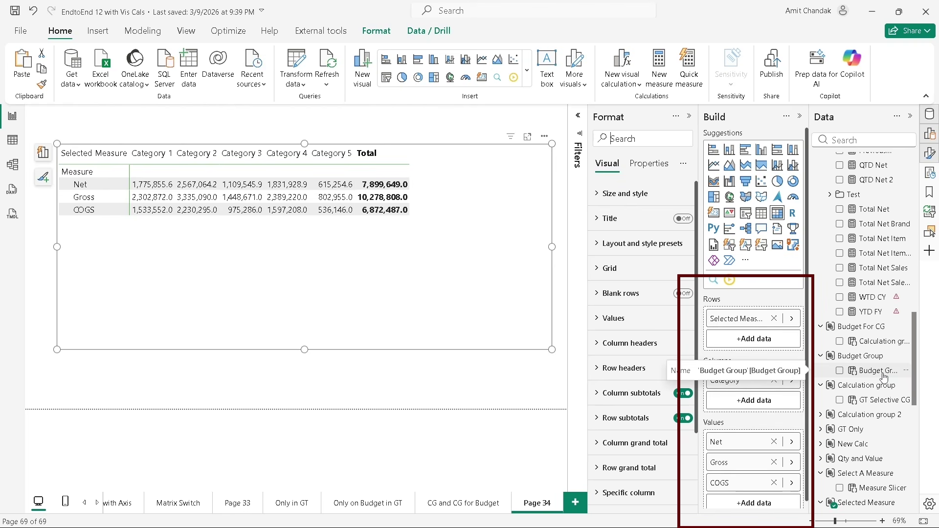
left_click_drag(878, 378, 754, 377)
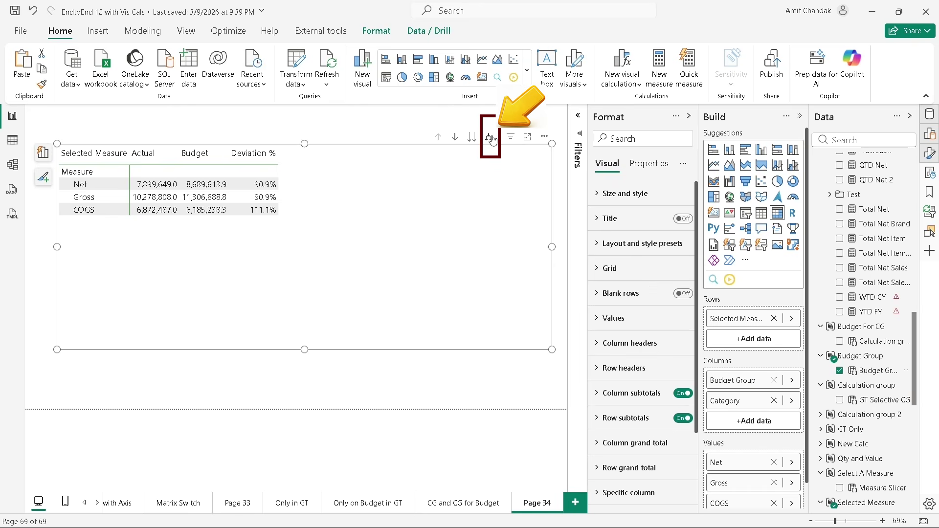
left_click(490, 138)
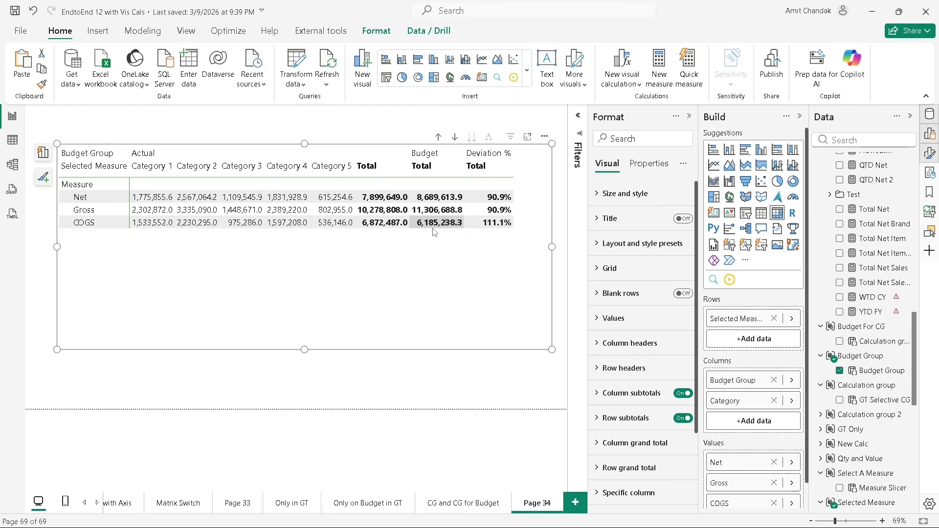
- Clear the Total label from the matrix's column subtotals and set the column level of the subtotal settings to Category
scroll(632, 371, "down", 2)
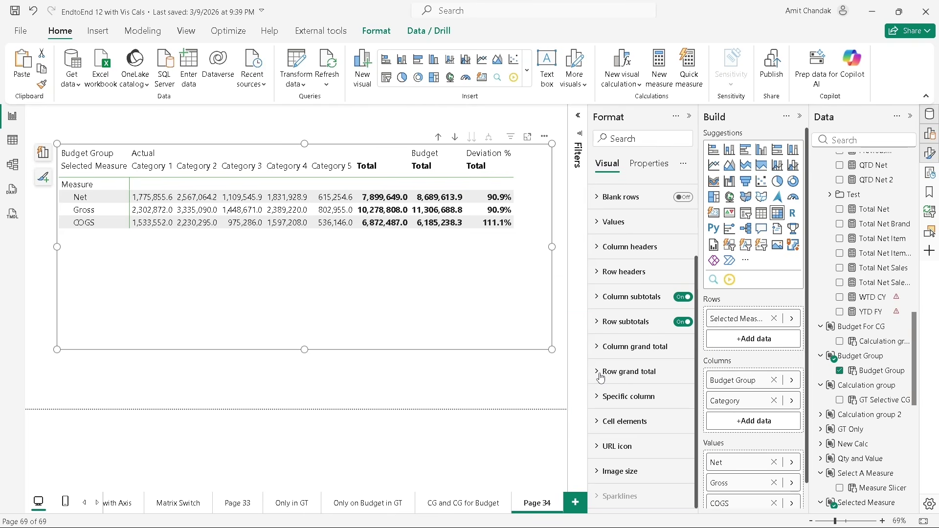
left_click(599, 301)
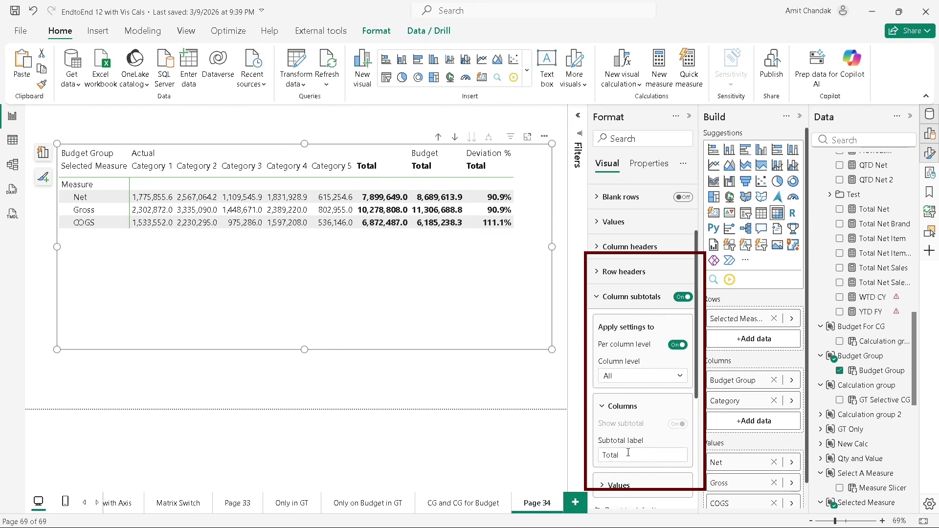
left_click_drag(628, 455, 588, 461)
key("BackSpace")
left_click(655, 405)
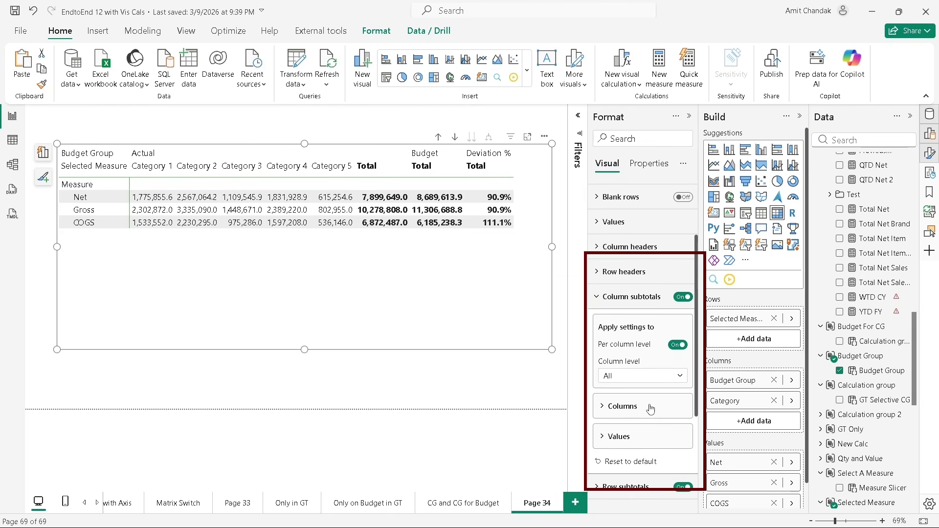
left_click(654, 406)
left_click(643, 380)
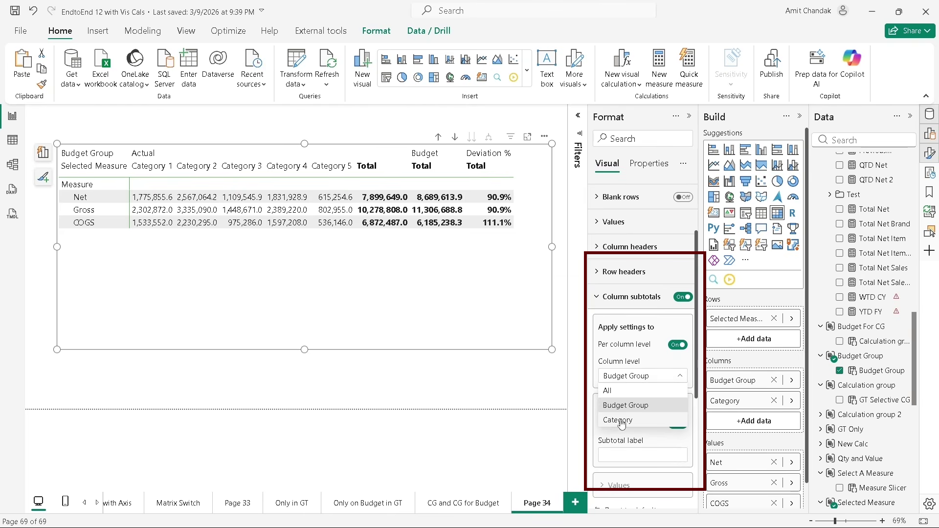
left_click(622, 422)
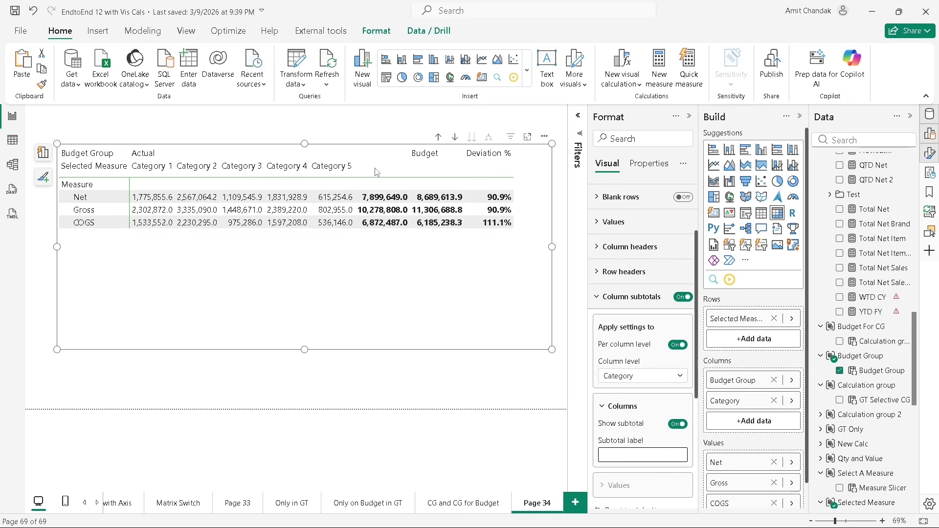
left_click(393, 307)
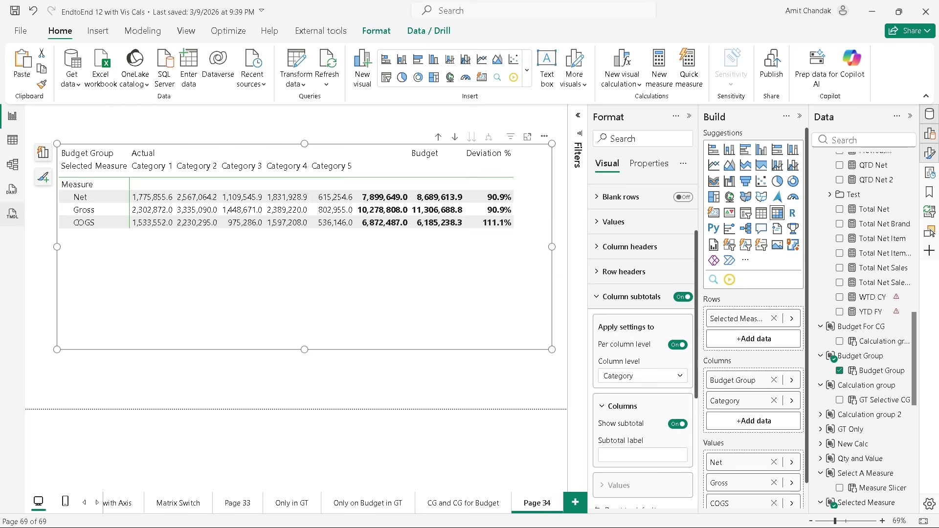
- Return to the semantic model, collapse the New Calc group and display the properties of the Select A Measure calculation group with its items expanded
left_click(12, 167)
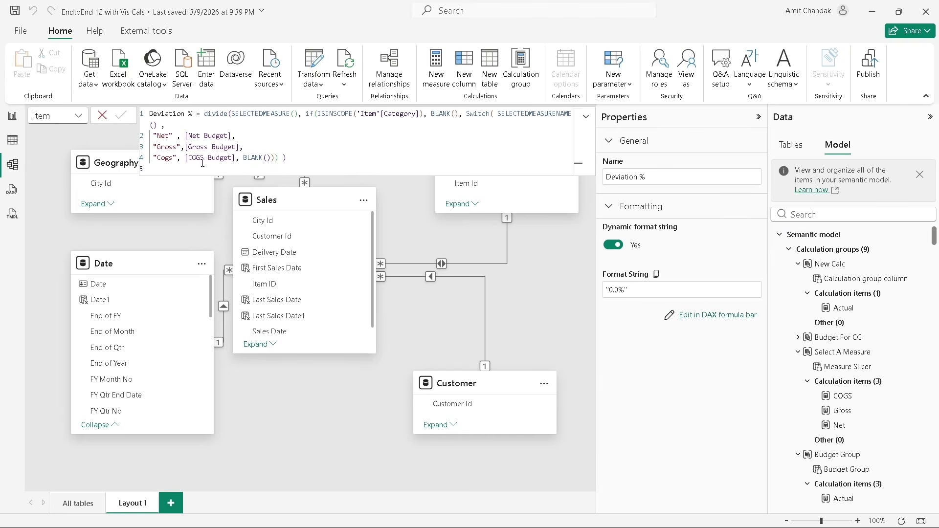
left_click(790, 252)
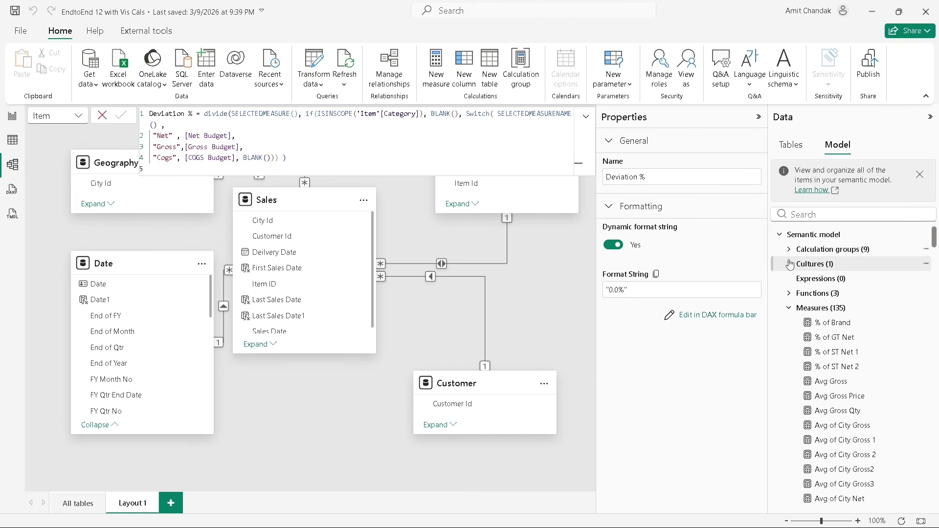
left_click(789, 251)
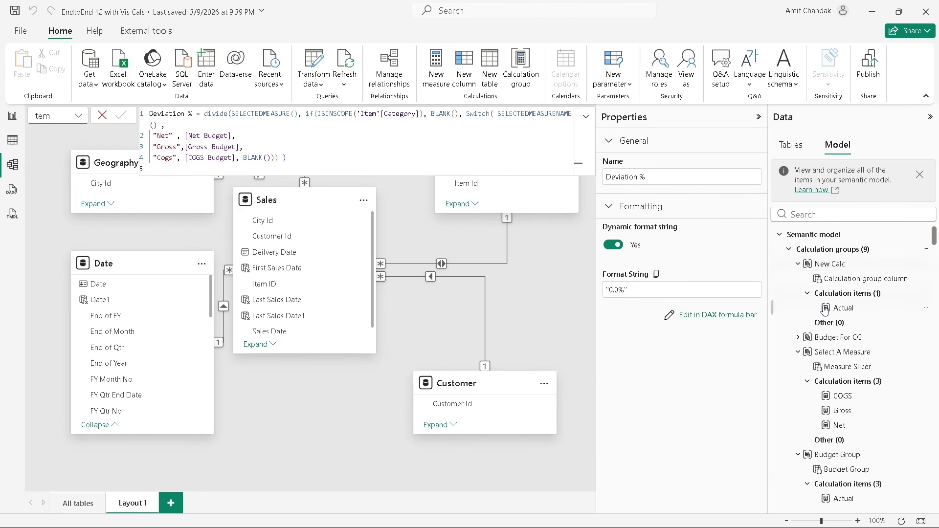
left_click(798, 264)
left_click(799, 293)
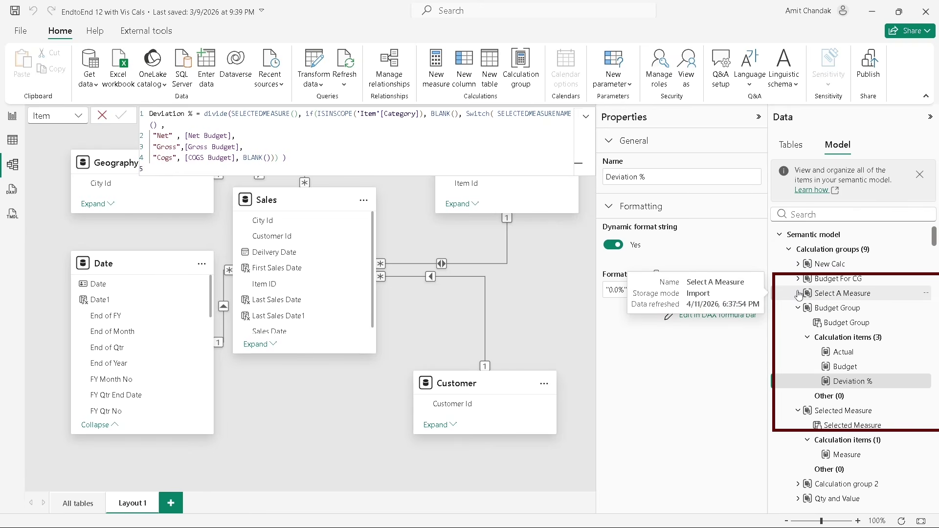
left_click(799, 293)
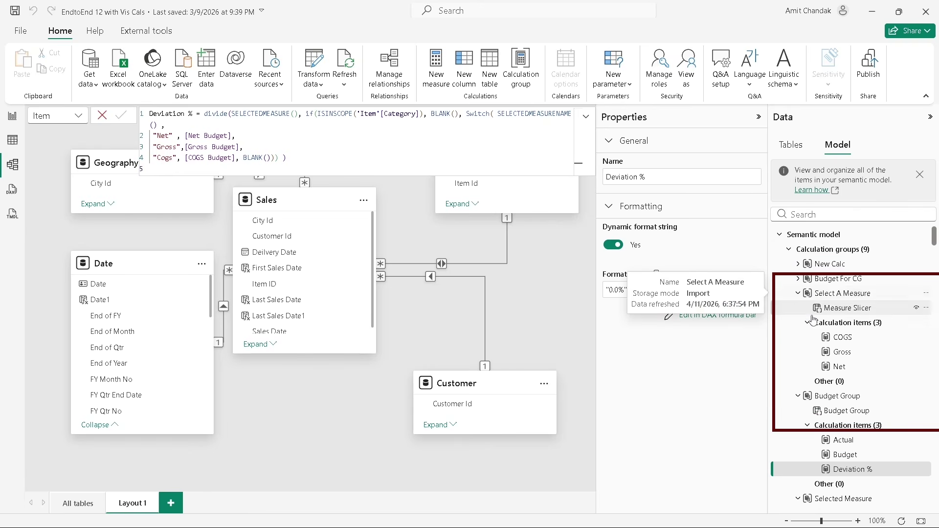
left_click(844, 296)
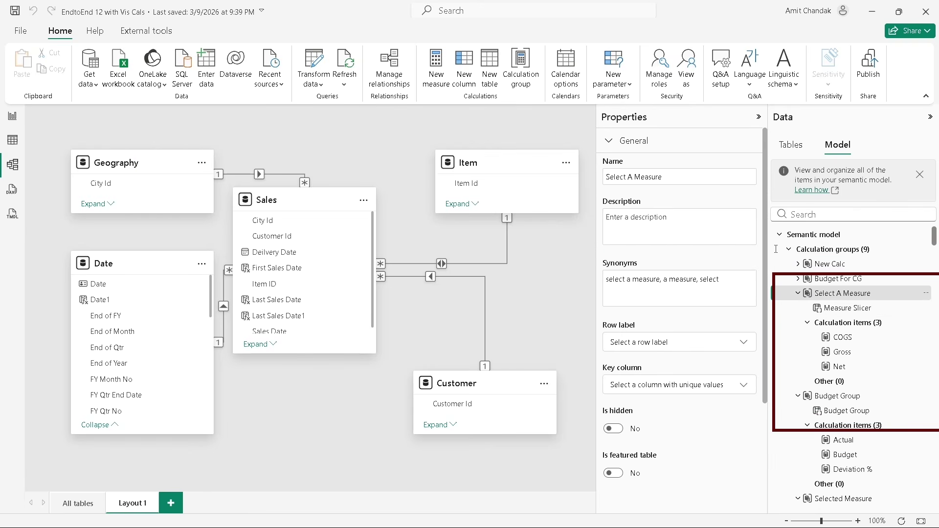
- Review the calculation item order and the expressions of COGS, Gross and Net in the Select A Measure calculation group
left_click(845, 327)
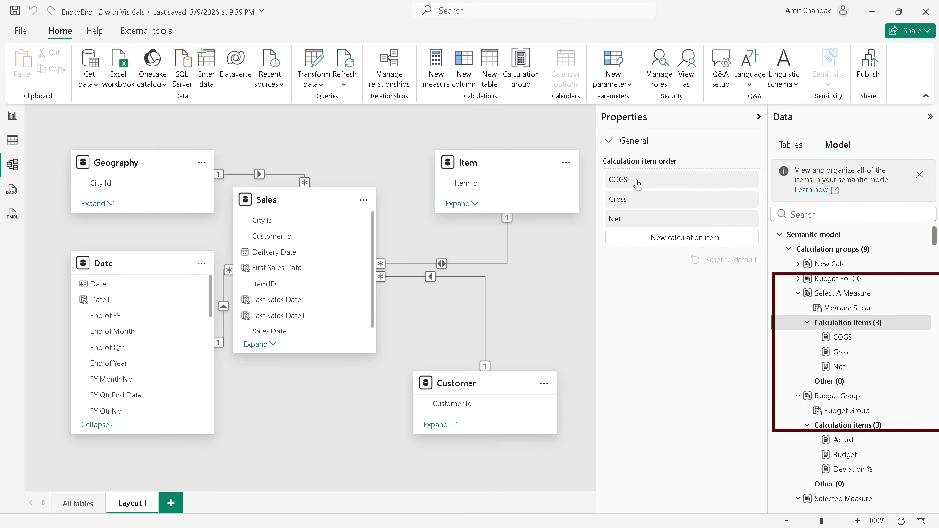
left_click(845, 338)
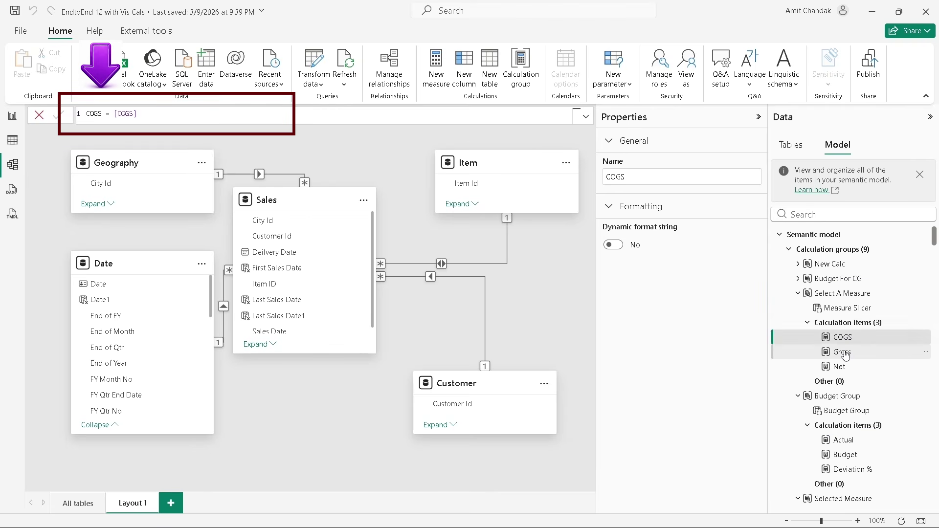
left_click(845, 353)
left_click(840, 368)
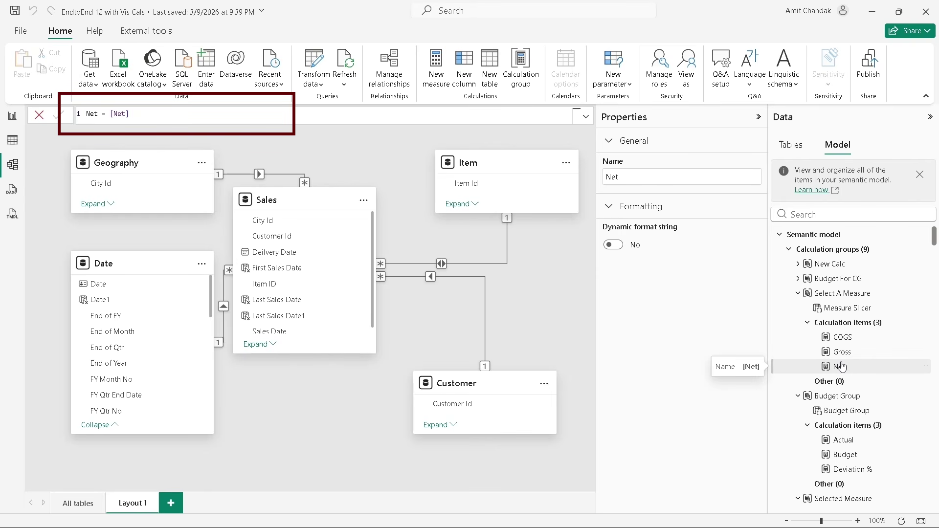
left_click(841, 366)
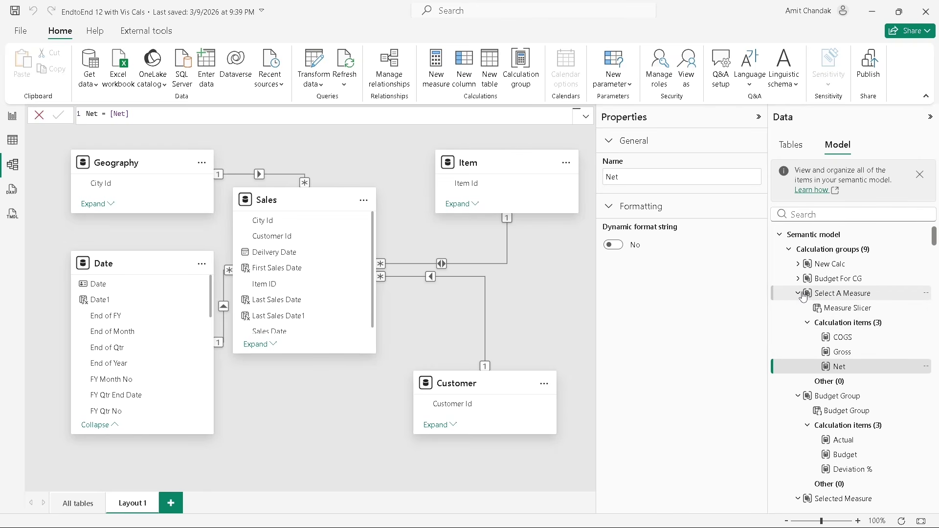
- Inspect the rows of the Select A Measure calculation group in the table view and return to the model view
left_click(841, 295)
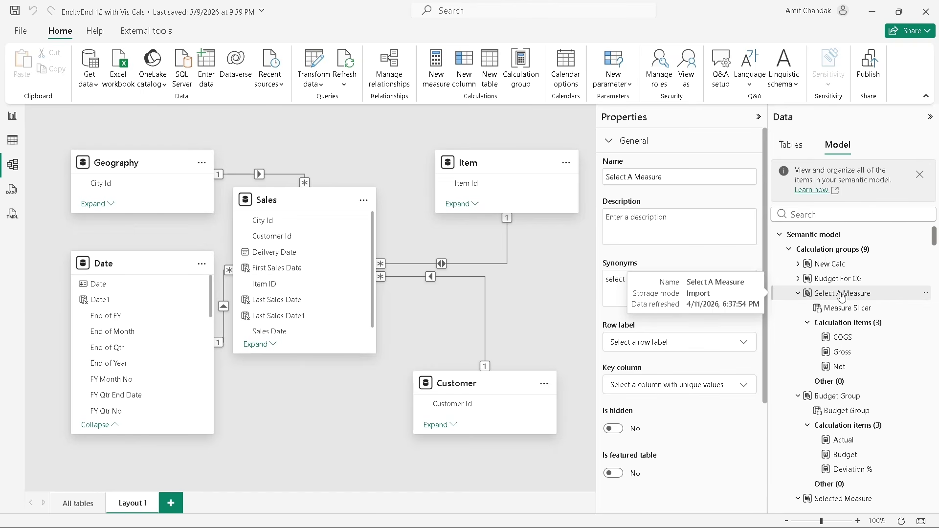
left_click(12, 141)
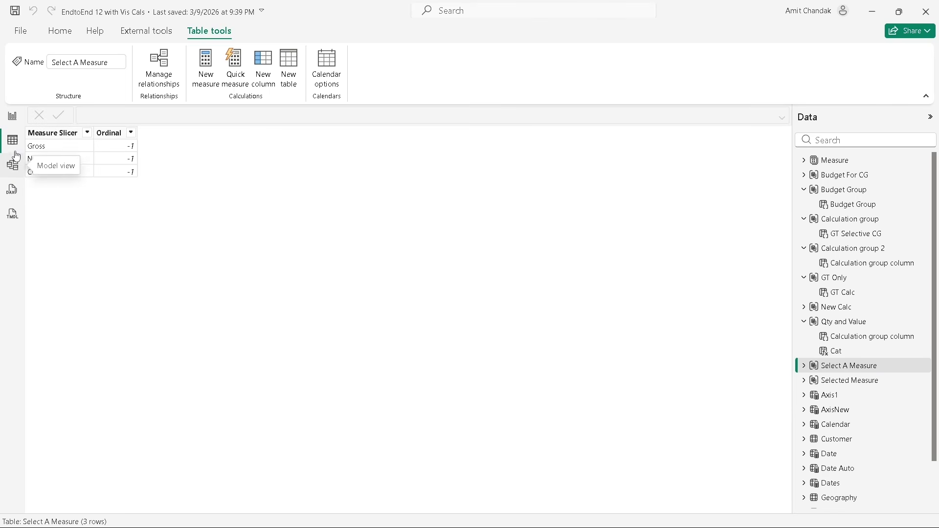
left_click(12, 167)
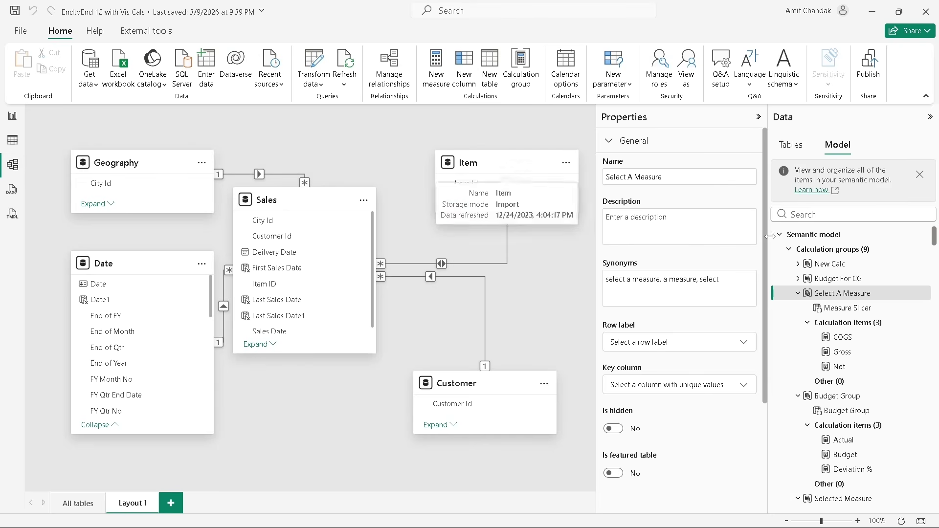
- Expand the Budget For CG calculation group and examine the expressions of its Actual and Budget items
left_click(797, 278)
left_click(845, 322)
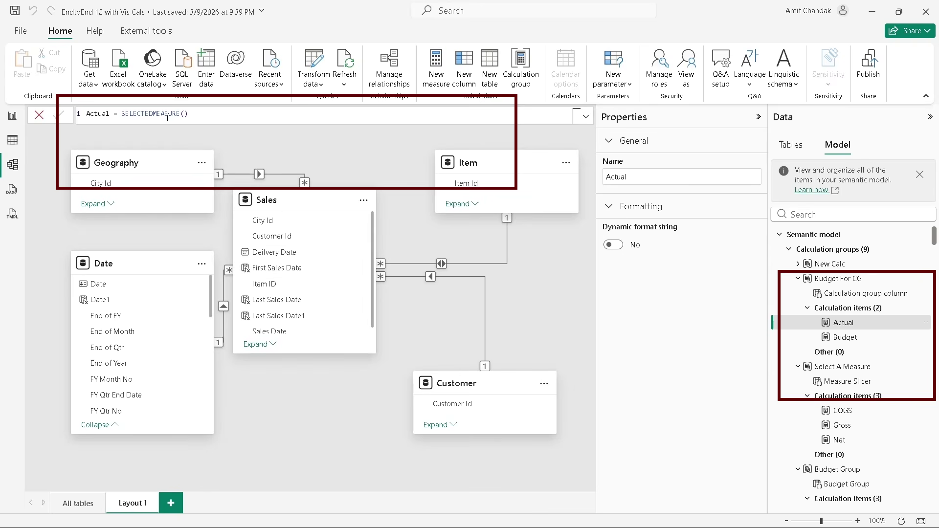
left_click(846, 337)
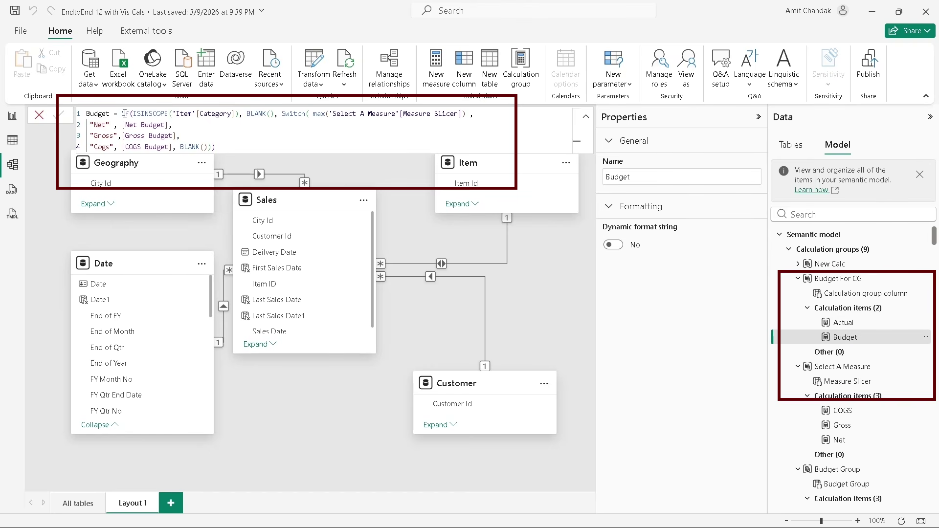
left_click_drag(122, 113, 470, 115)
left_click(334, 113)
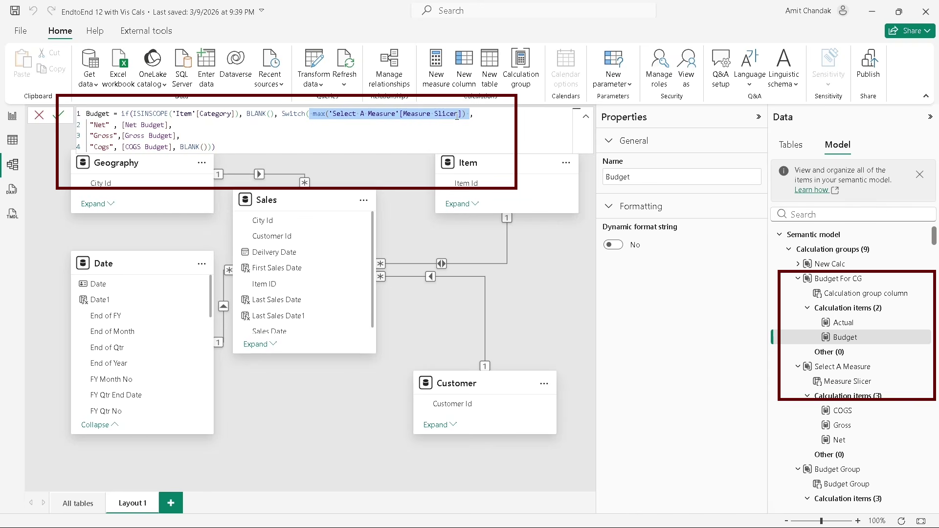
left_click(499, 120)
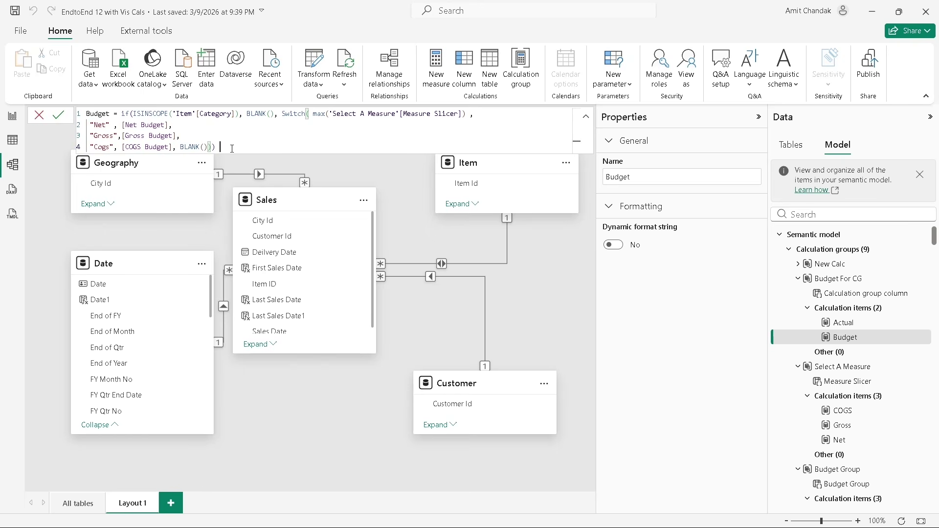
- Add a new report page and place a matrix visual on it, enlarged to fill most of the page
left_click(13, 116)
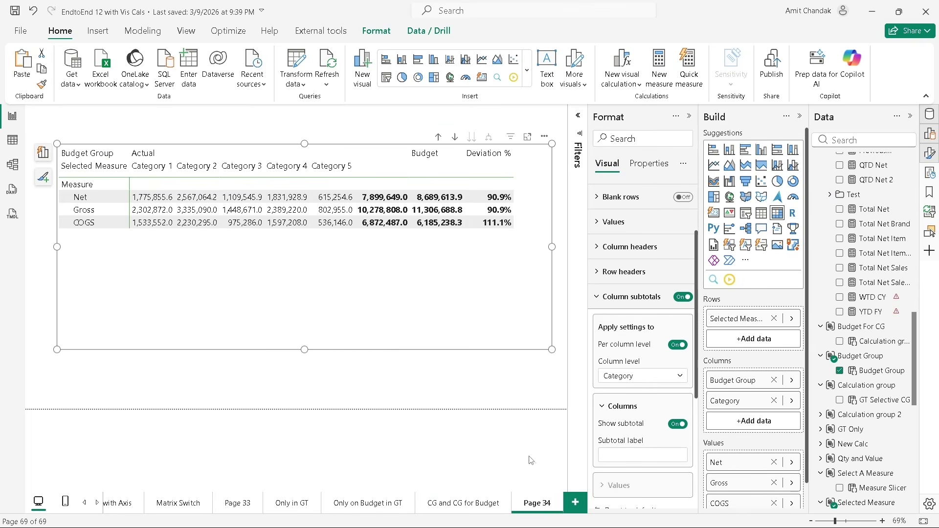
left_click(578, 503)
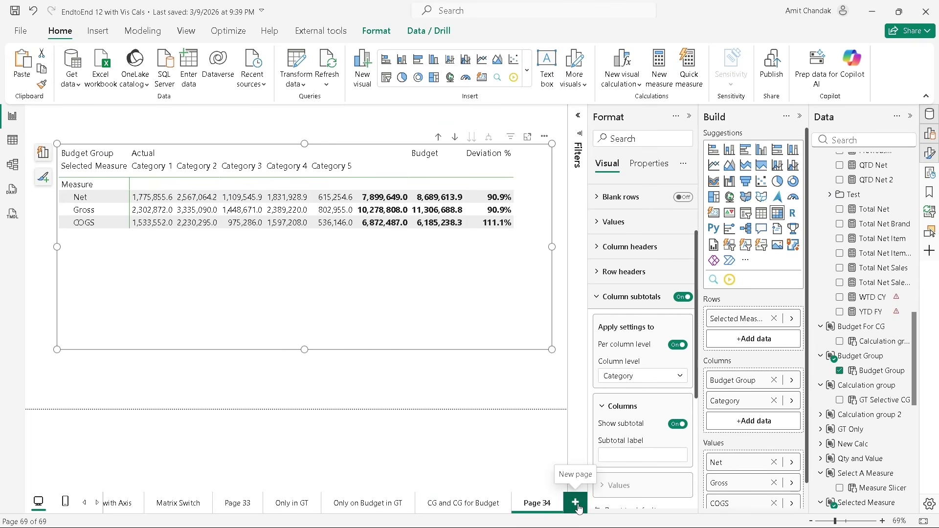
left_click(761, 213)
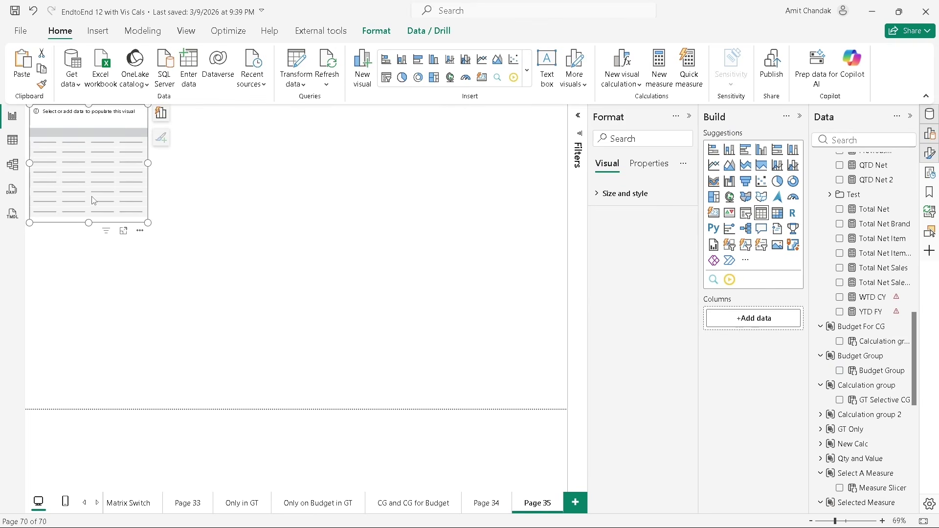
left_click_drag(93, 201, 566, 407)
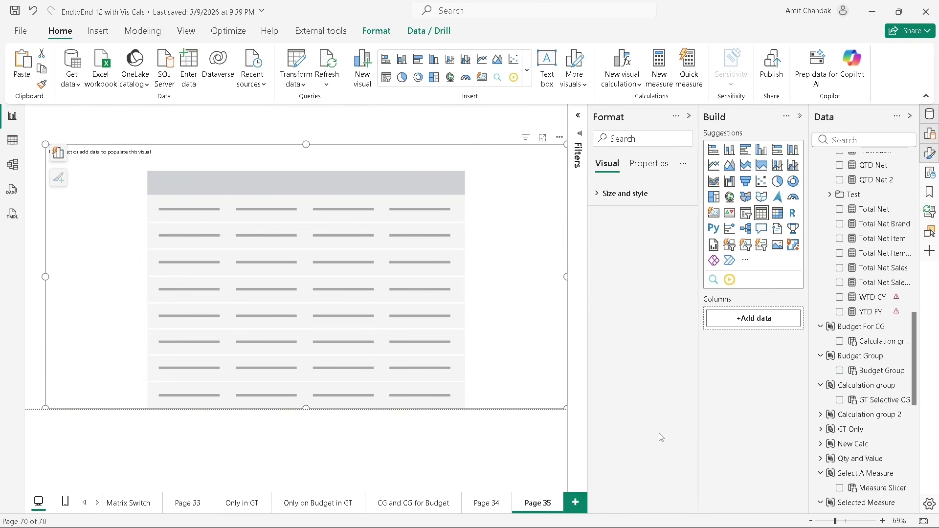
scroll(877, 408, "down", 3)
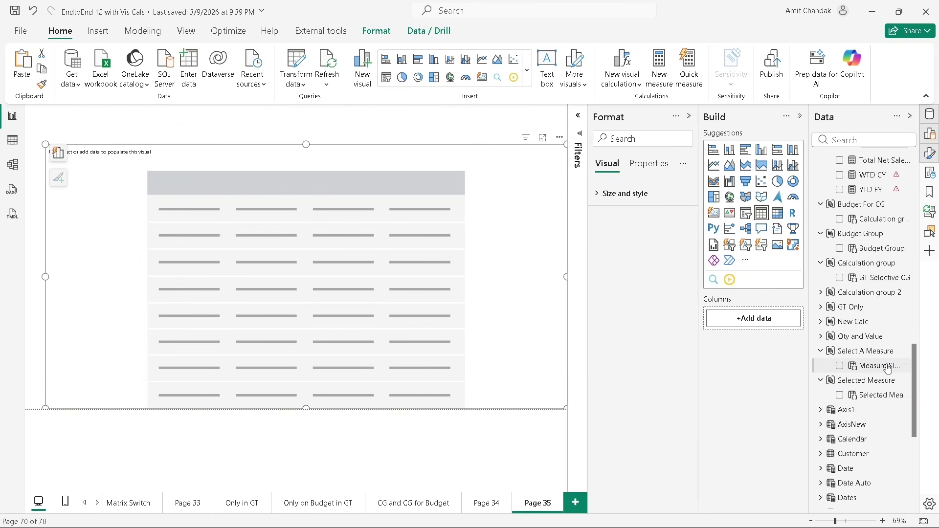
left_click_drag(887, 367, 889, 370)
left_click(777, 212)
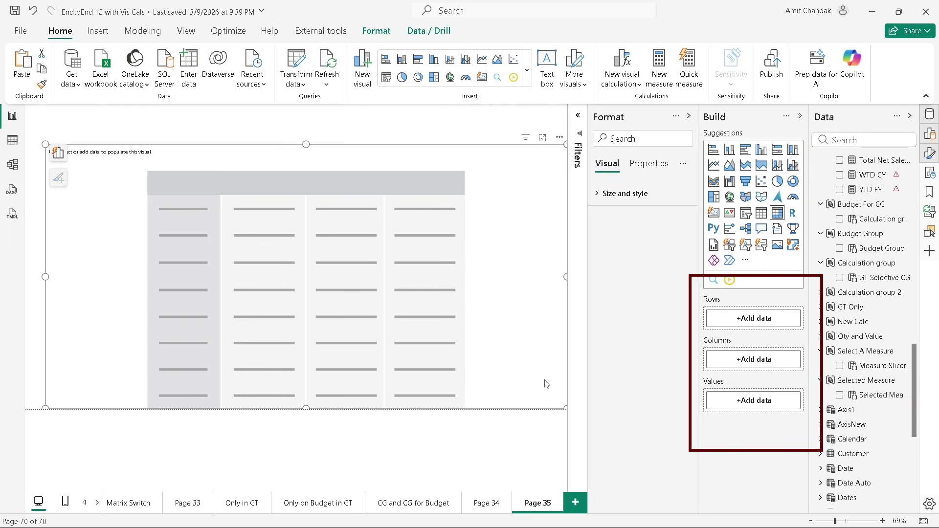
- Put Measure Slicer from Select A Measure in the matrix rows and the Net measure in its values
left_click_drag(881, 372, 761, 320)
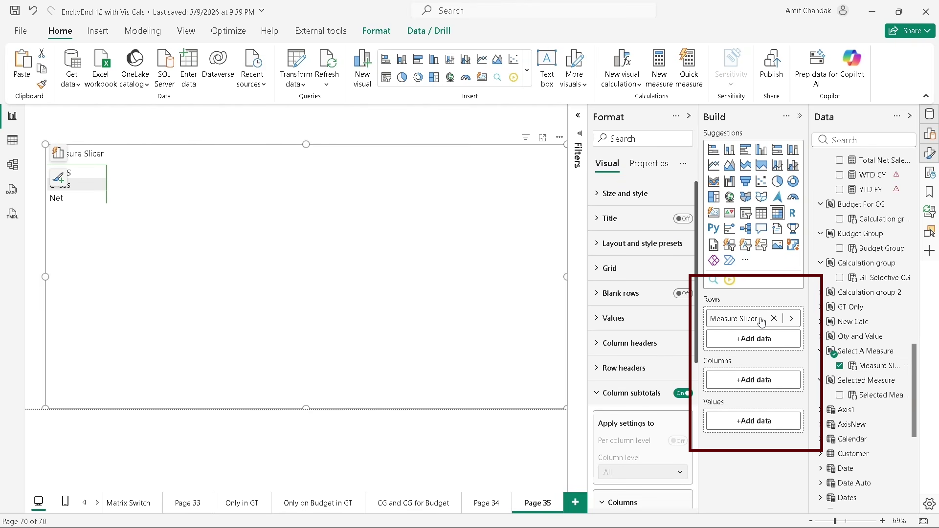
scroll(846, 214, "up", 10)
scroll(846, 214, "up", 2)
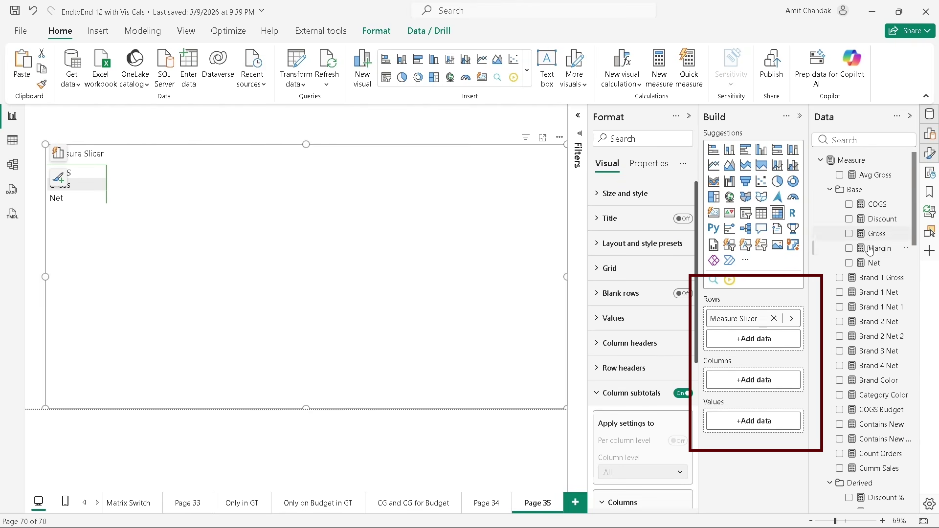
left_click_drag(874, 262, 752, 427)
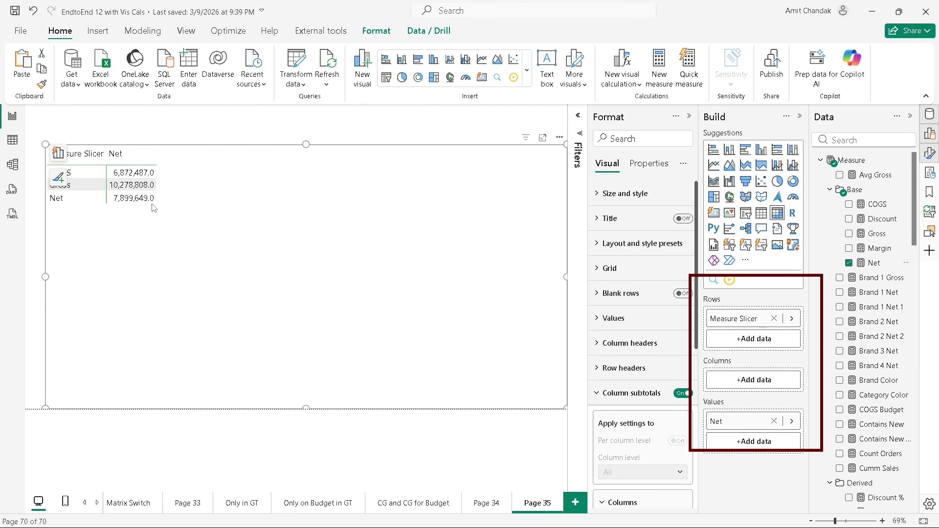
- Add Category from the Item table to the matrix columns
scroll(870, 430, "down", 20)
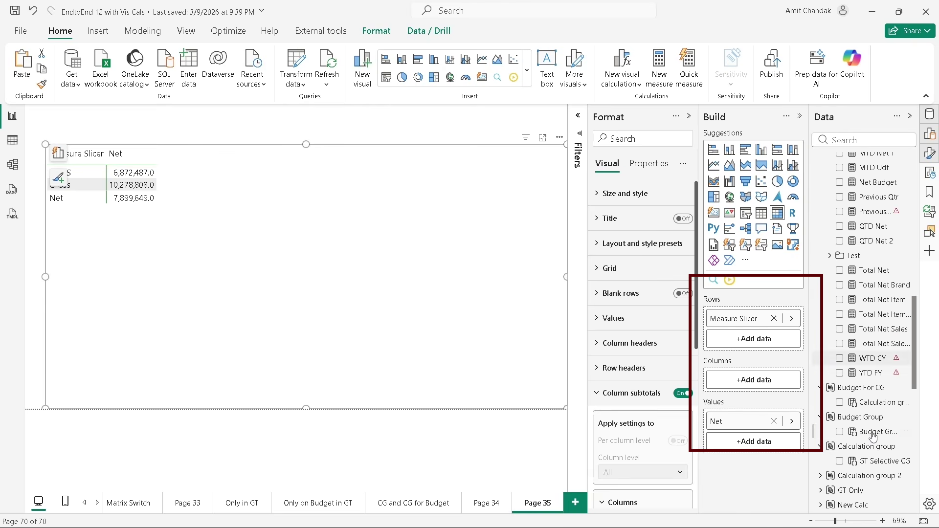
scroll(873, 443, "down", 5)
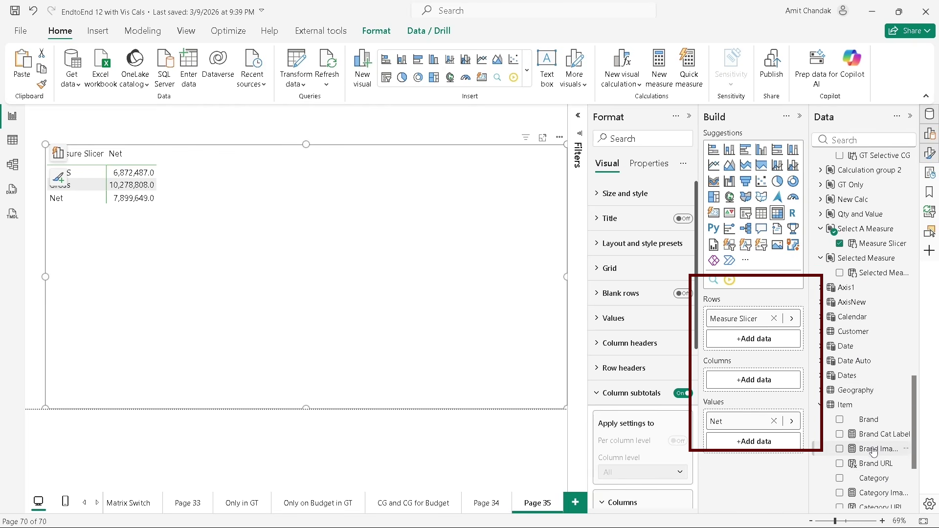
left_click_drag(885, 481, 765, 380)
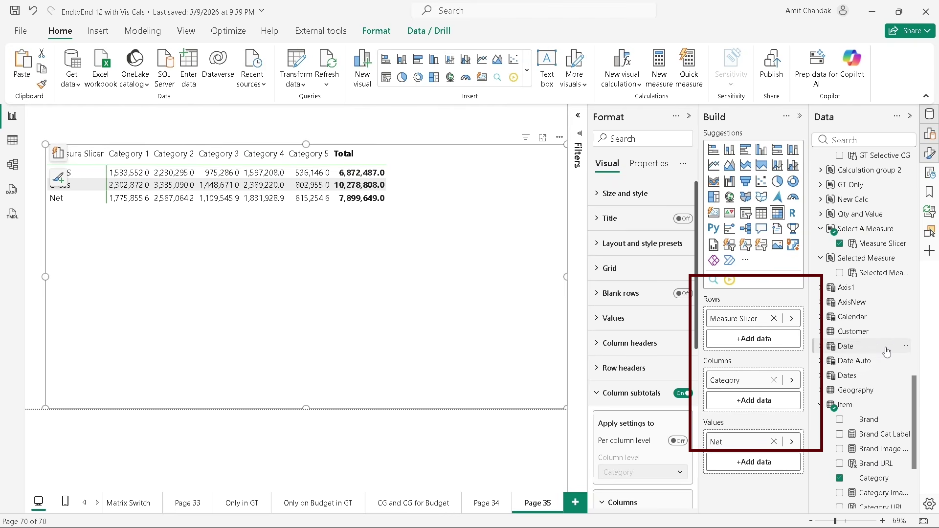
- Add the Budget For CG calculation group column above Category in the matrix columns and expand all columns down one hierarchy level
scroll(870, 342, "up", 3)
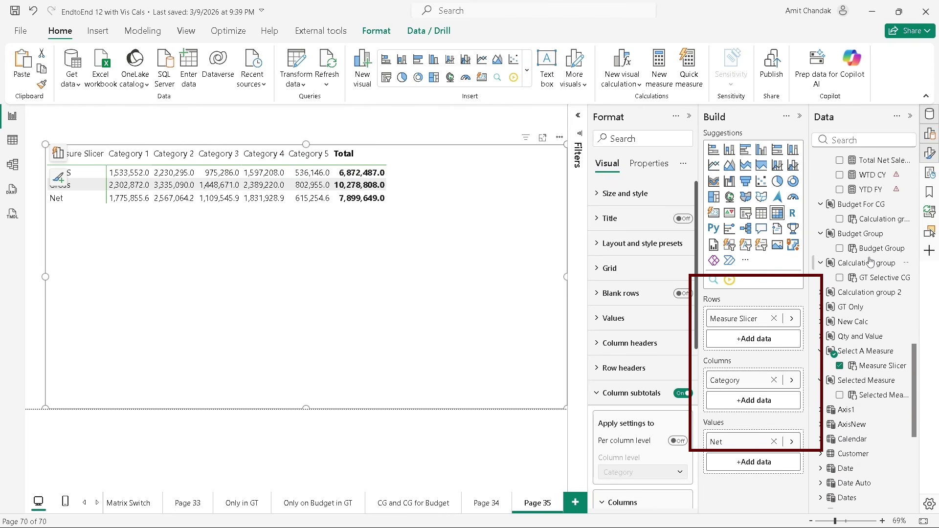
scroll(873, 342, "up", 2)
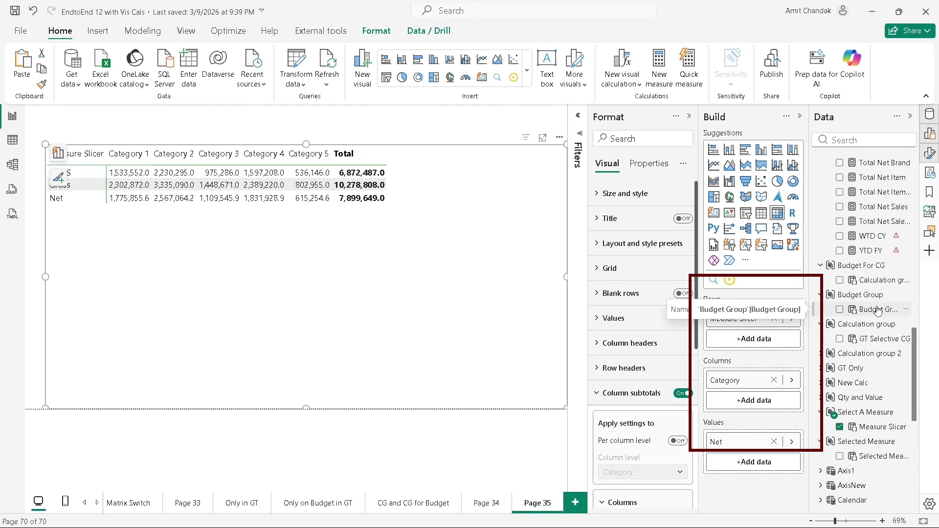
left_click_drag(875, 280, 744, 376)
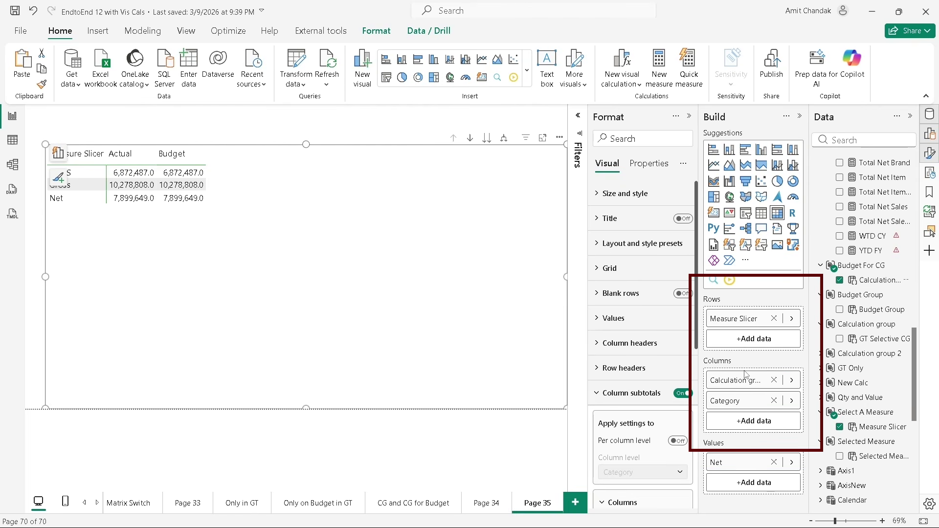
left_click(506, 141)
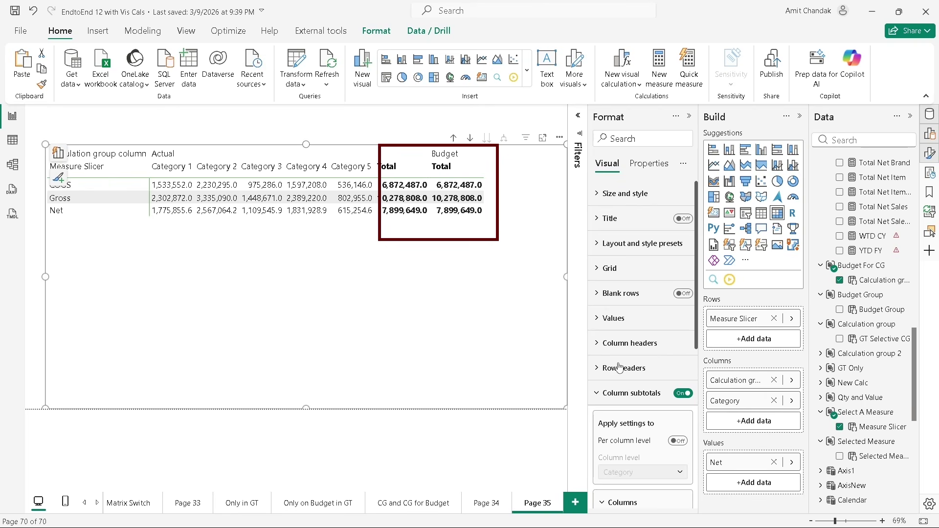
- Replace the Budget For CG column with Budget Group above Category in the matrix columns and expand all columns down one hierarchy level
left_click(774, 381)
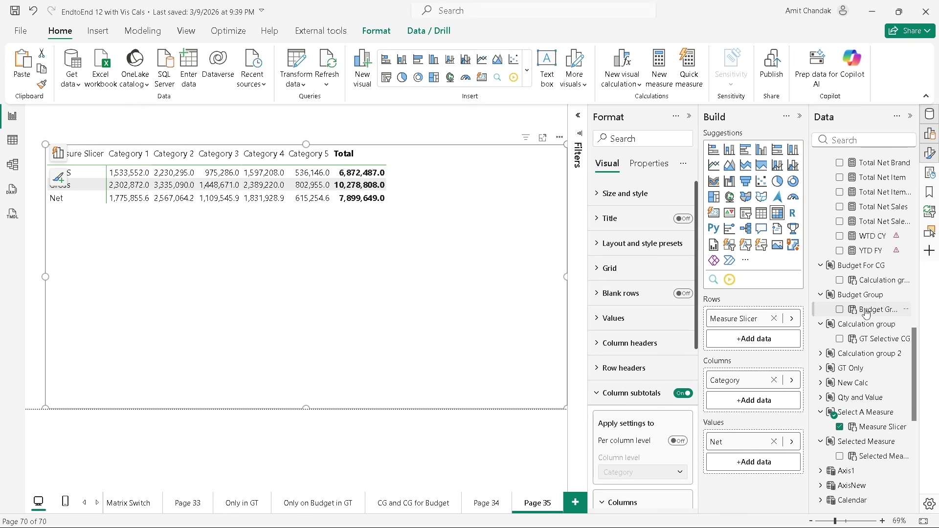
left_click_drag(873, 311, 736, 365)
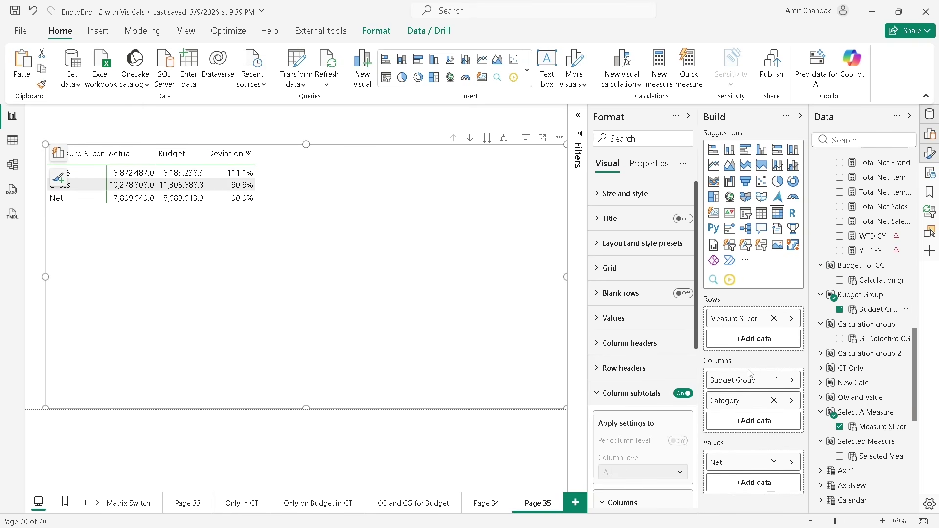
left_click(504, 137)
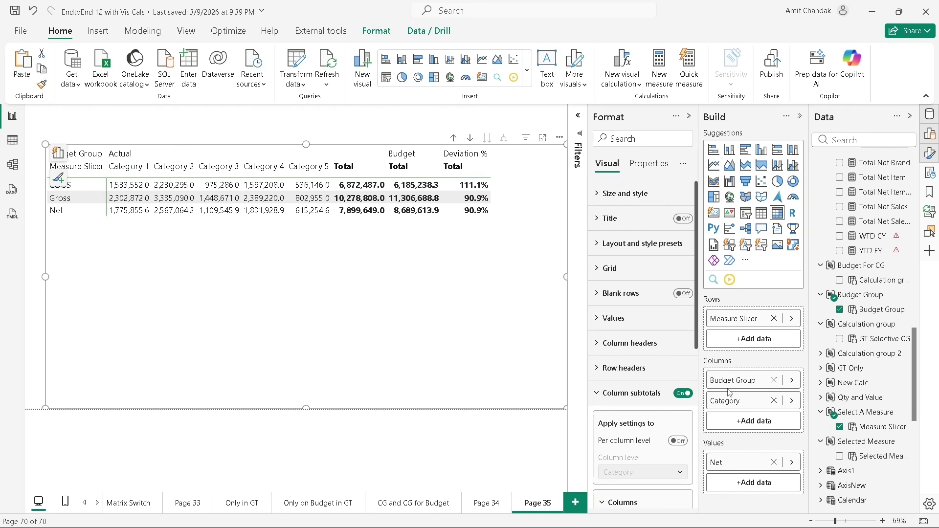
- Remove Budget Group from the matrix columns, try adding the Budget For CG column, and place Budget Group above Category again
left_click(774, 380)
left_click_drag(875, 279, 753, 379)
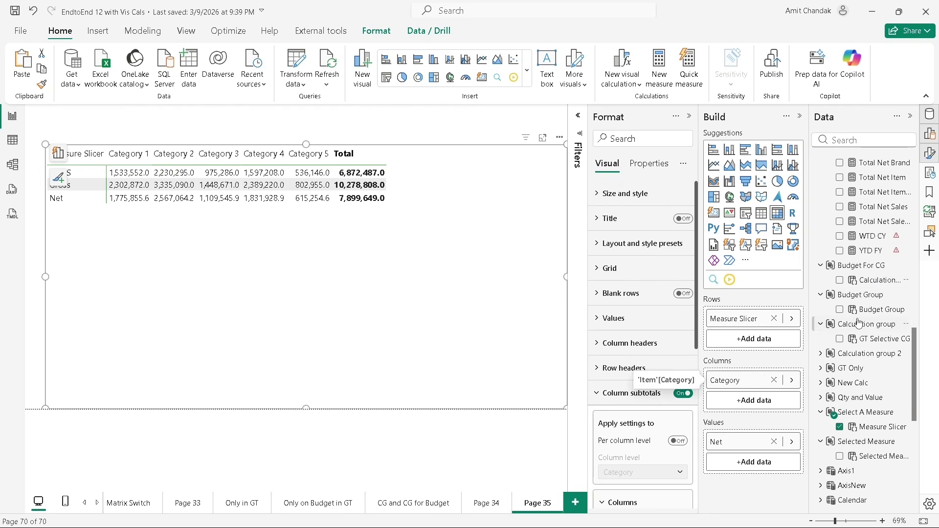
left_click_drag(875, 309, 753, 382)
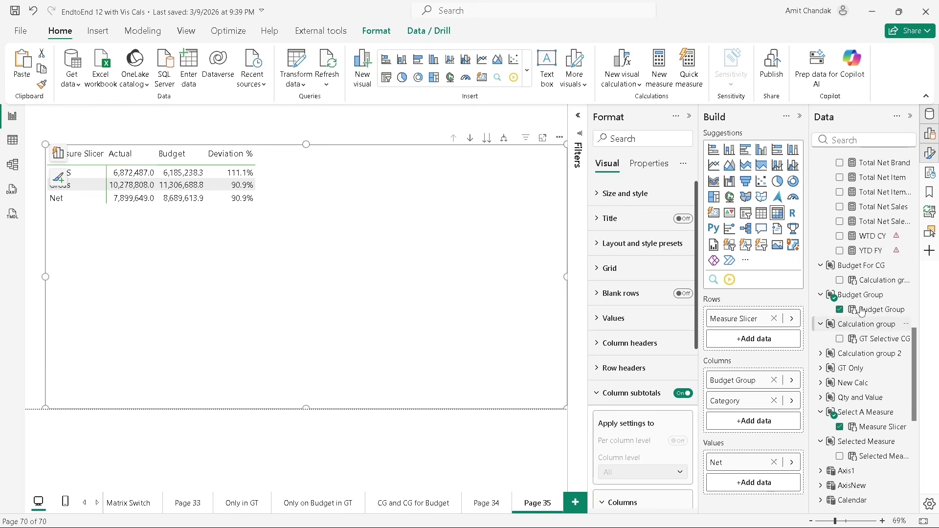
- Swap Budget Group for the Budget For CG calculation group column and position it above Category in the matrix columns
left_click(839, 310)
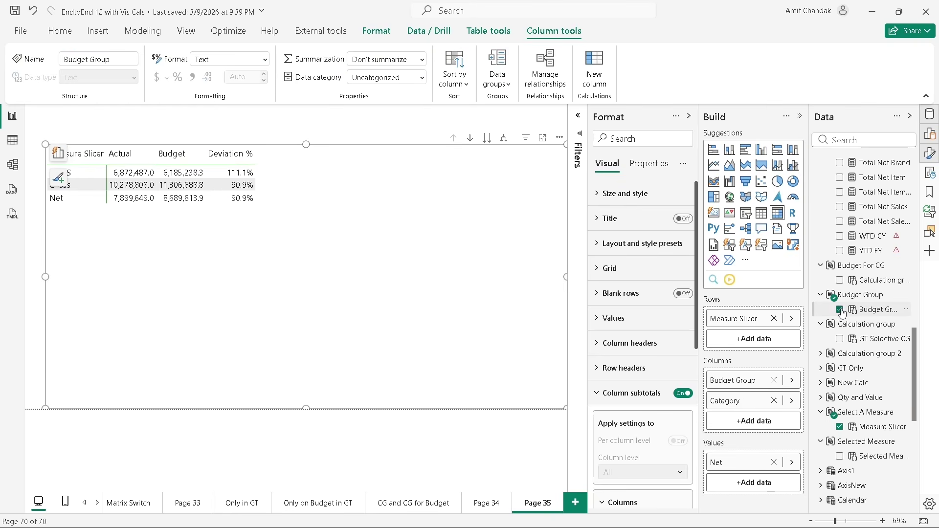
left_click(839, 281)
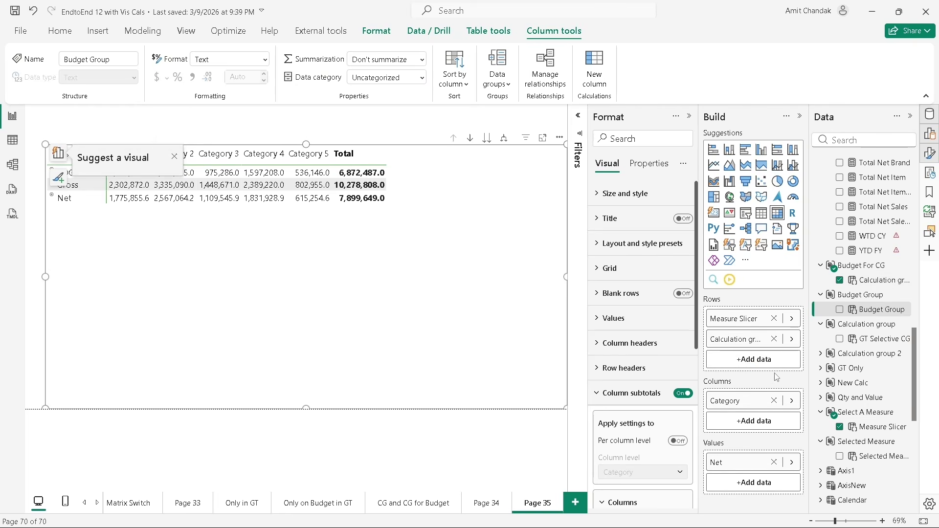
left_click_drag(736, 339, 745, 390)
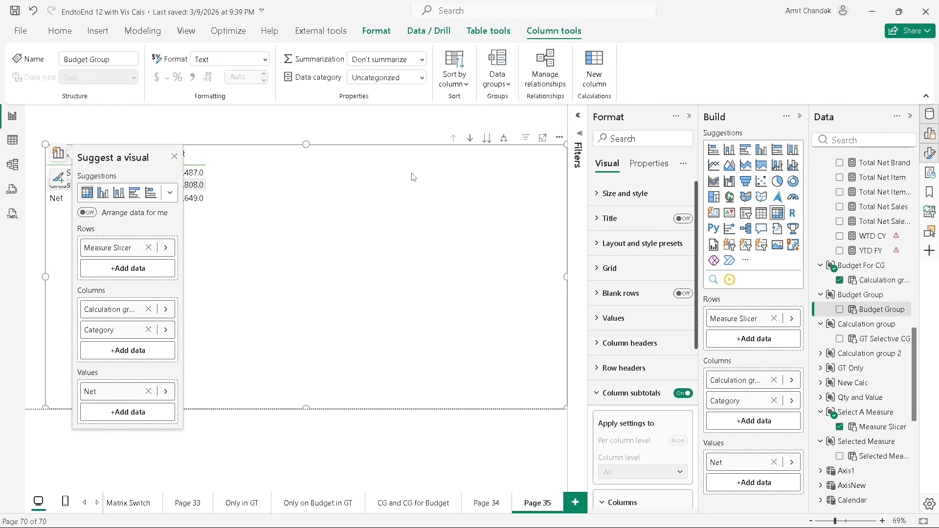
- Expand all matrix columns down one hierarchy level to show the categories under Actual and Budget
left_click(506, 128)
left_click(58, 178)
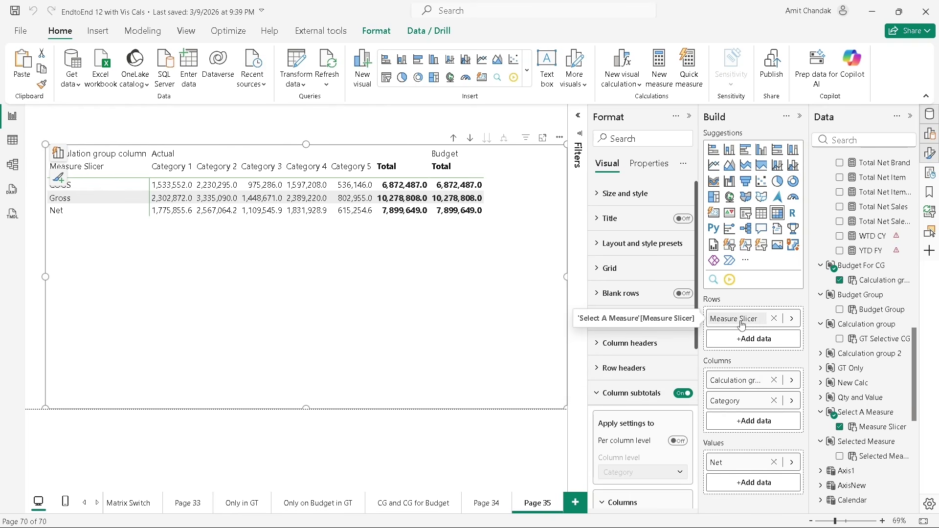
- In the model view, set the Select A Measure calculation group's precedence to 99 and review the precedence order of all calculation groups
left_click(12, 167)
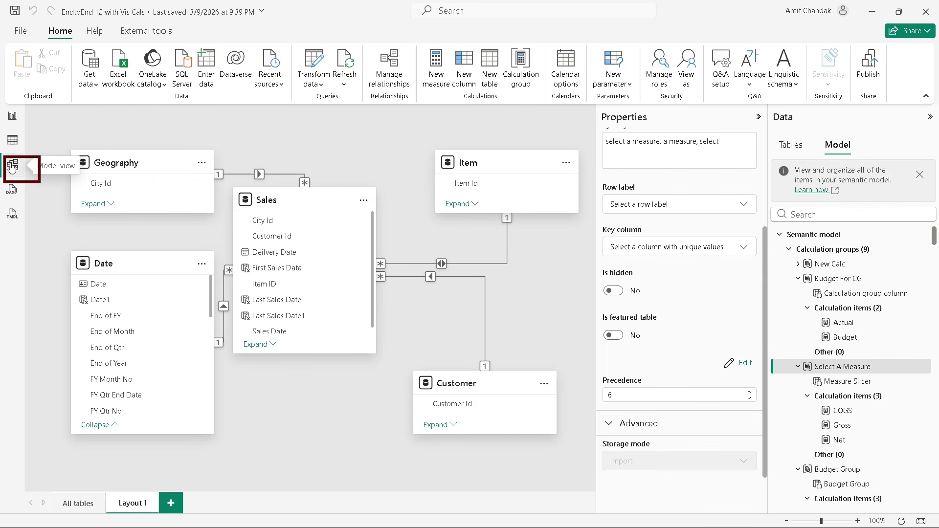
left_click(12, 118)
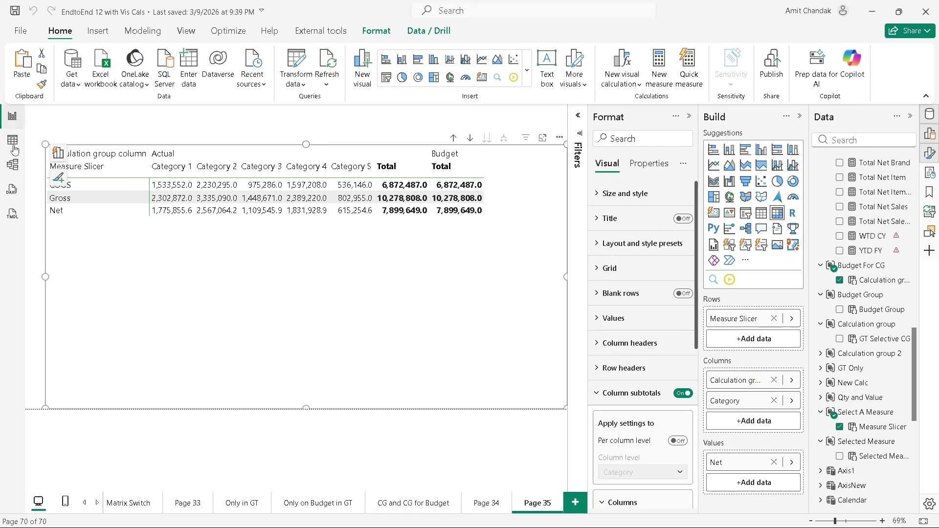
left_click(13, 164)
scroll(722, 266, "up", 1)
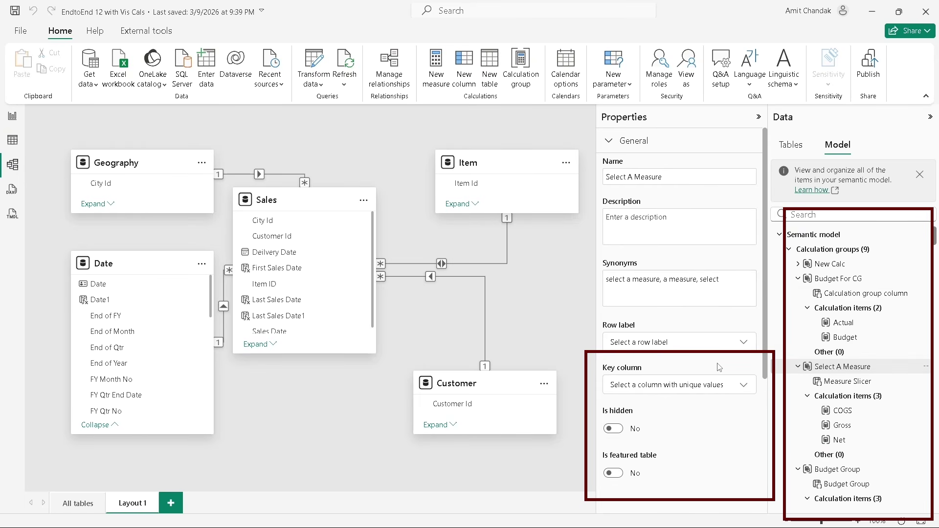
scroll(719, 368, "down", 3)
left_click(630, 393)
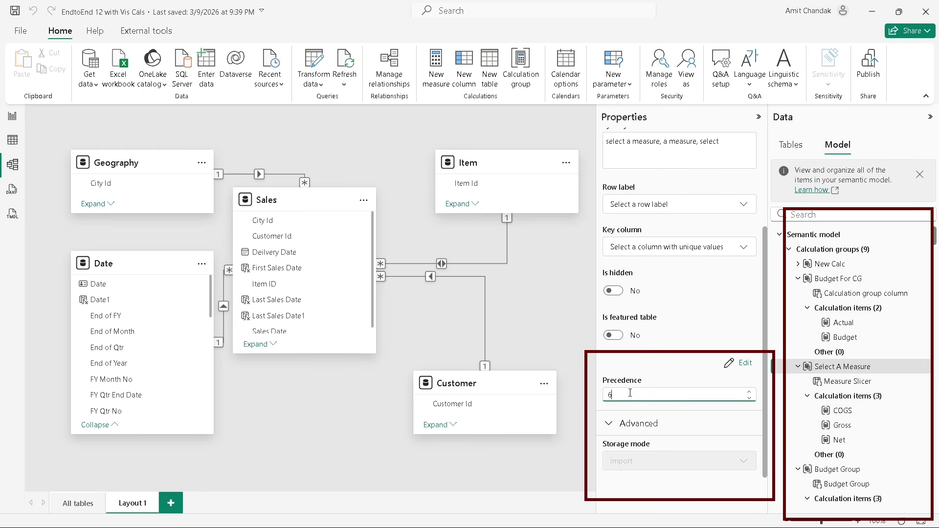
key("BackSpace")
type("99")
key("Return")
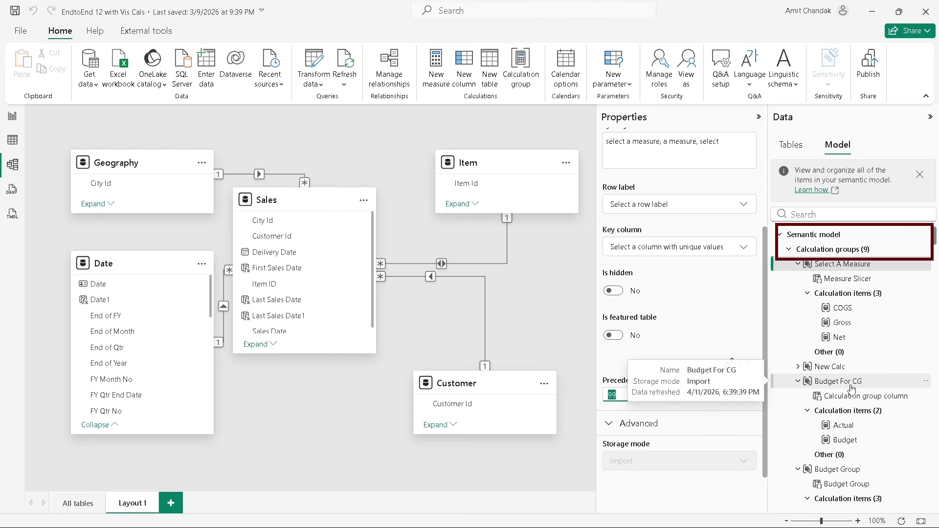
left_click(809, 250)
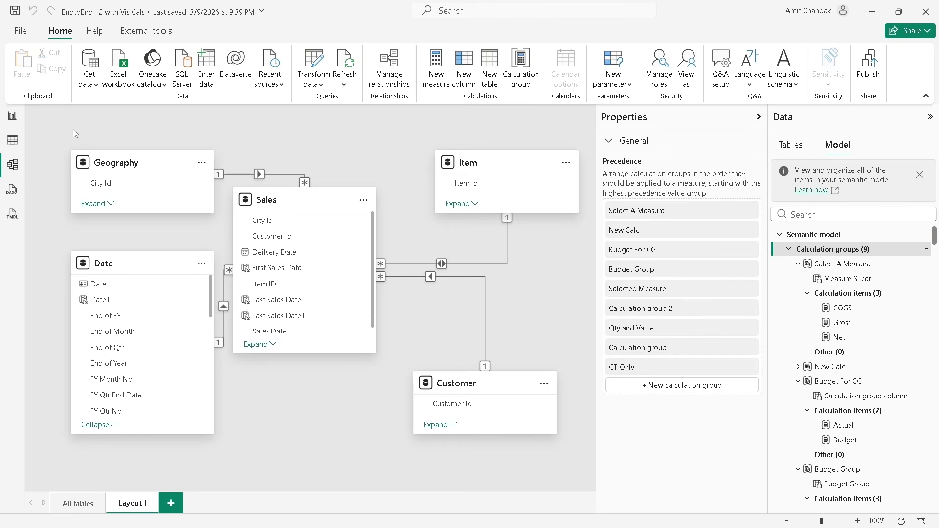
- Return to the report view and duplicate Page 35
left_click(13, 116)
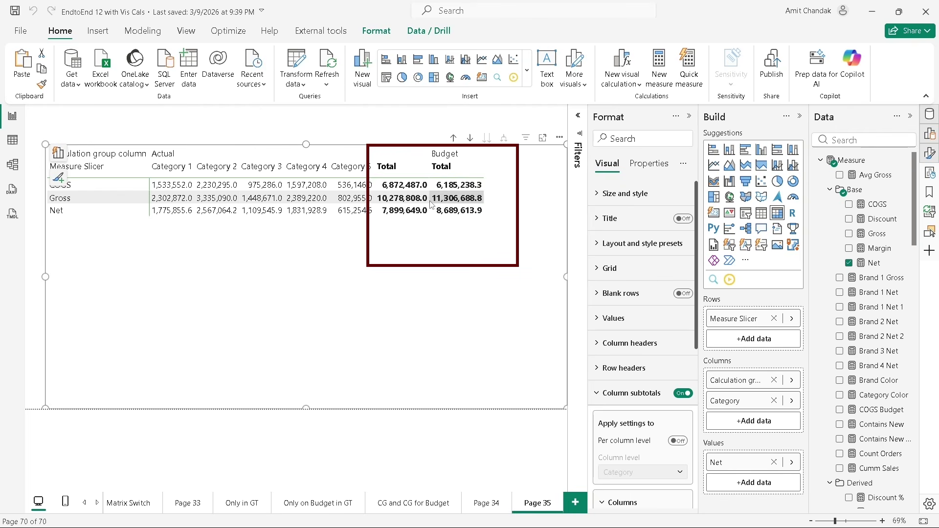
right_click(543, 503)
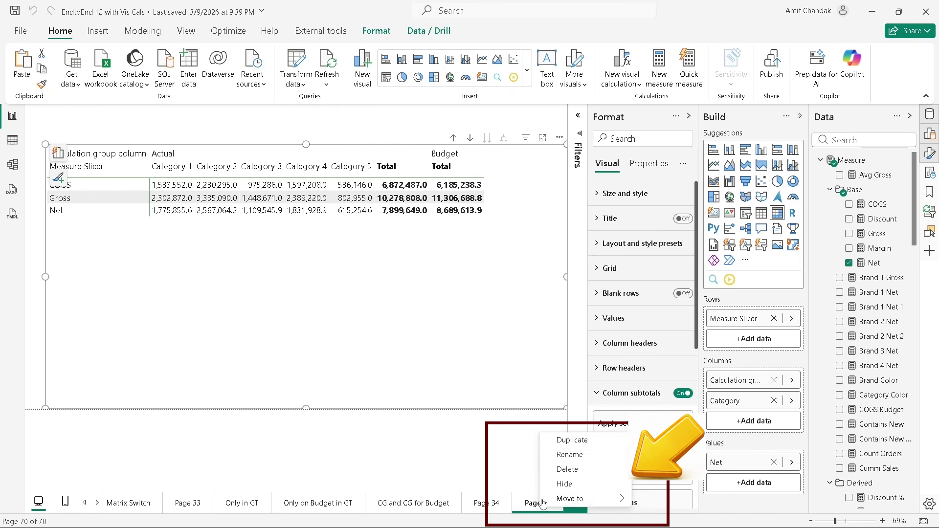
left_click(567, 439)
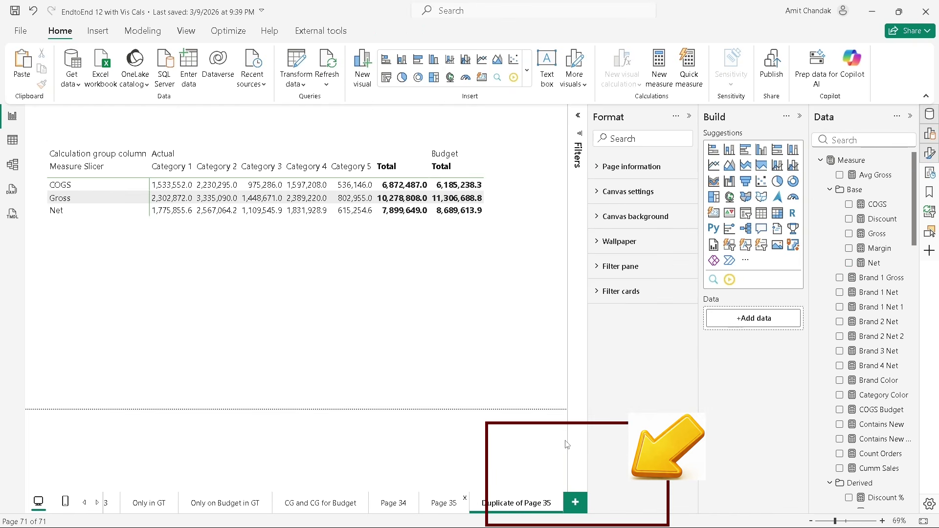
- In the duplicated page's matrix, replace the Budget For CG calculation group column with Budget Group above Category in the columns
left_click(504, 342)
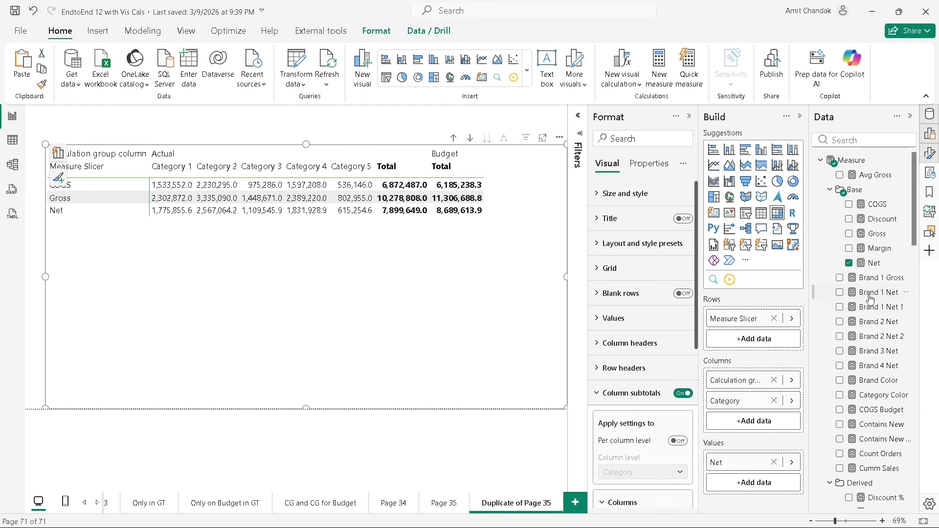
scroll(874, 367, "down", 10)
scroll(874, 367, "down", 5)
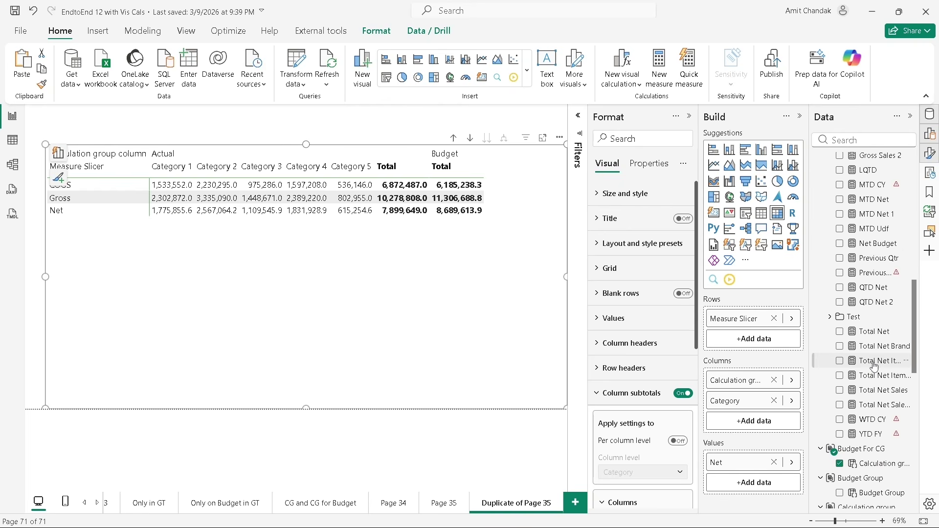
scroll(875, 367, "down", 5)
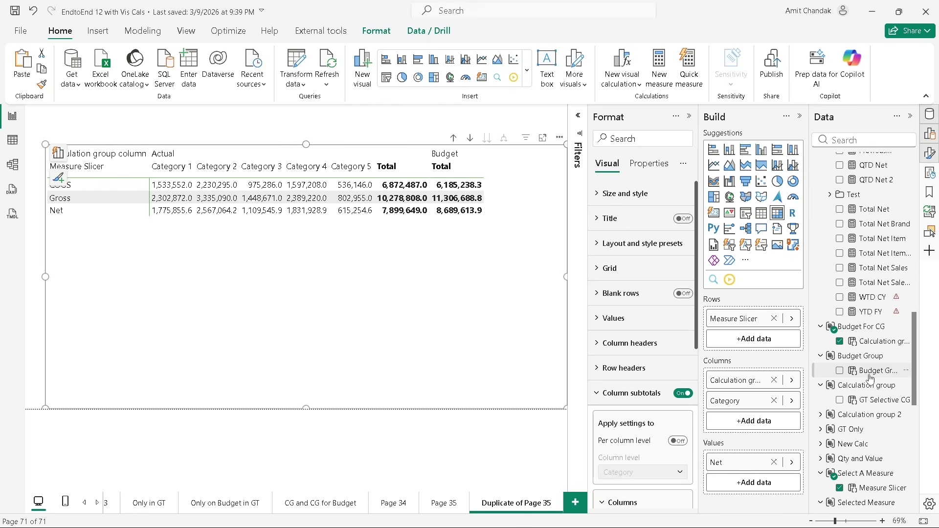
left_click_drag(871, 375, 763, 394)
left_click(773, 382)
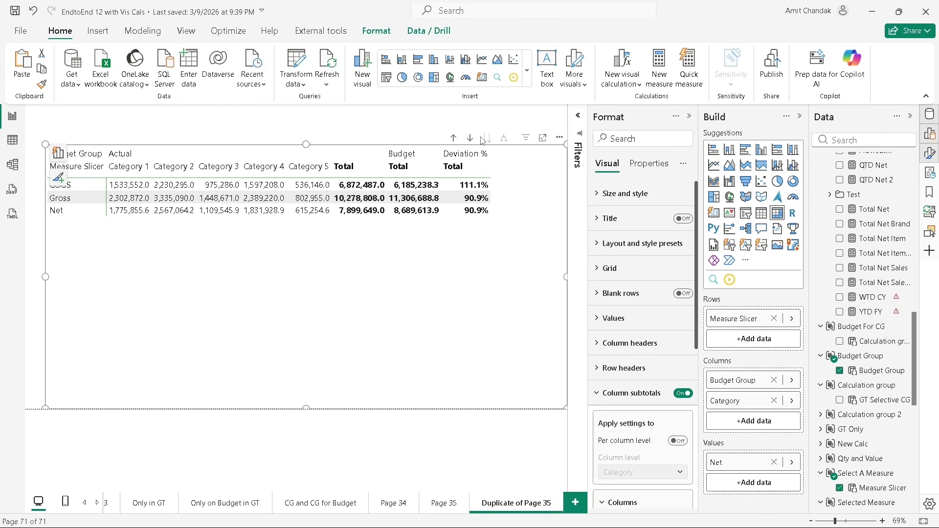